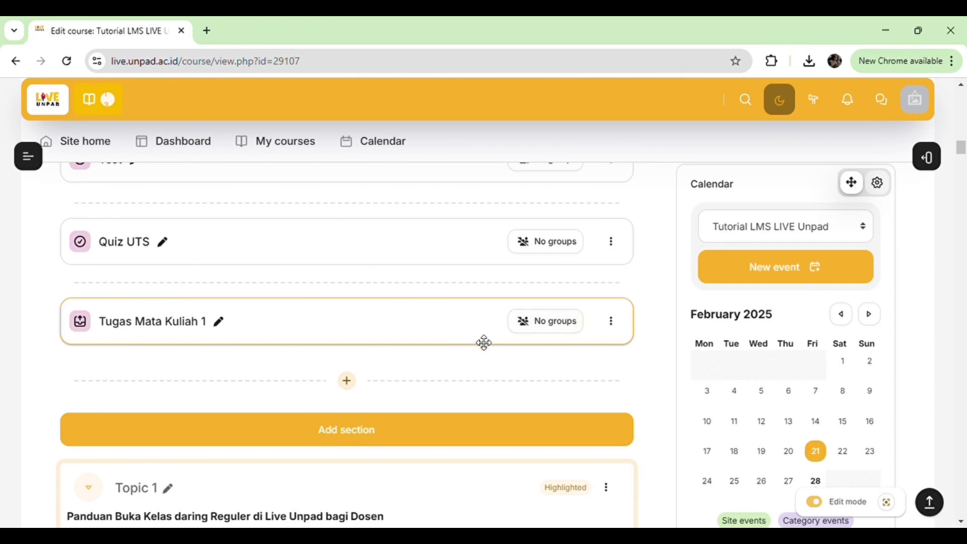
Open the settings of the Tugas Mata Kuliah 1 assignment and expand its Grade section
{"action": "left_click", "coordinate": [615, 324]}
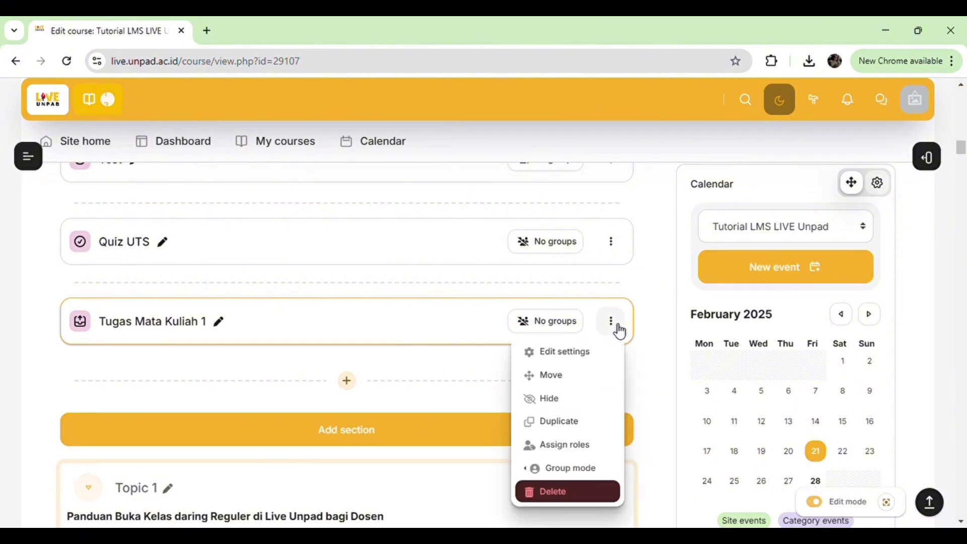
{"action": "left_click", "coordinate": [597, 357]}
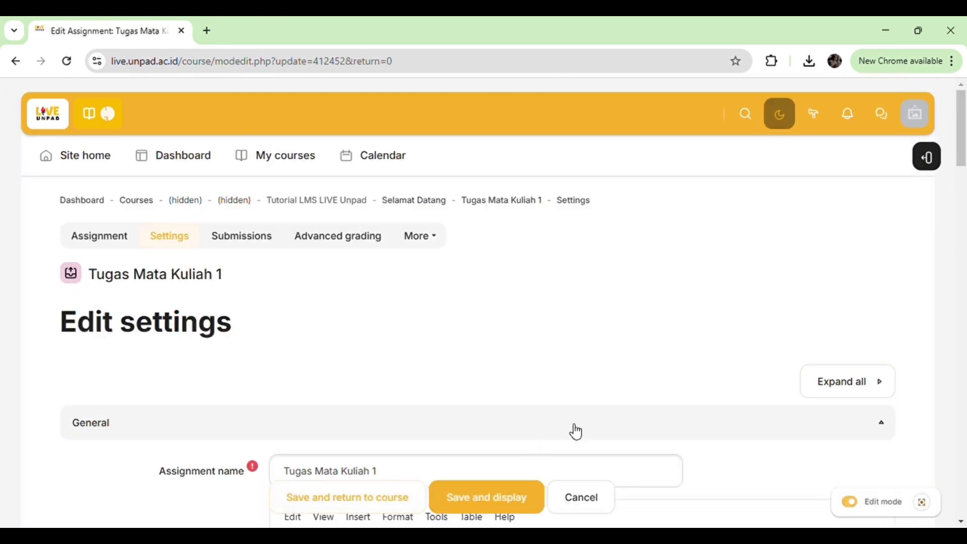
{"action": "scroll", "coordinate": [577, 432], "scroll_direction": "down", "scroll_amount": 4}
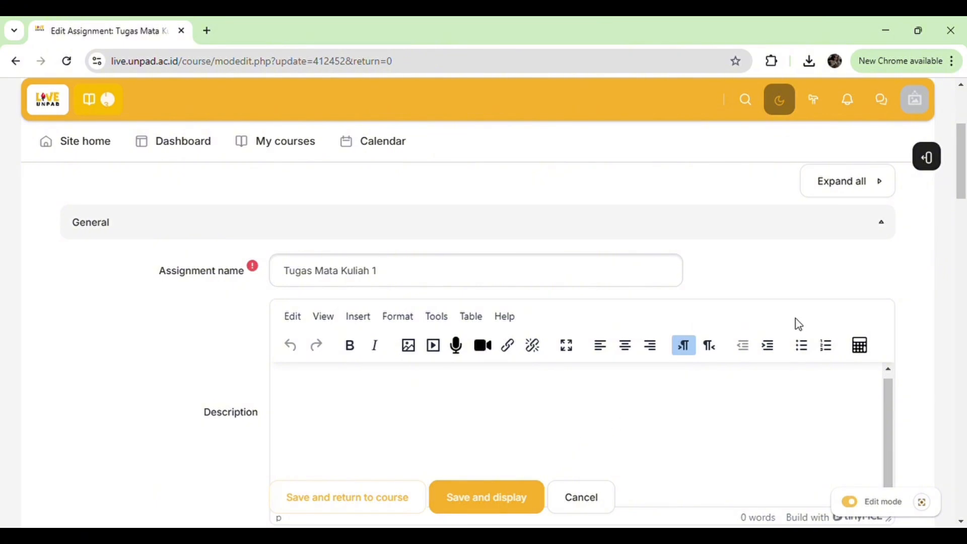
{"action": "scroll", "coordinate": [796, 322], "scroll_direction": "down", "scroll_amount": 6}
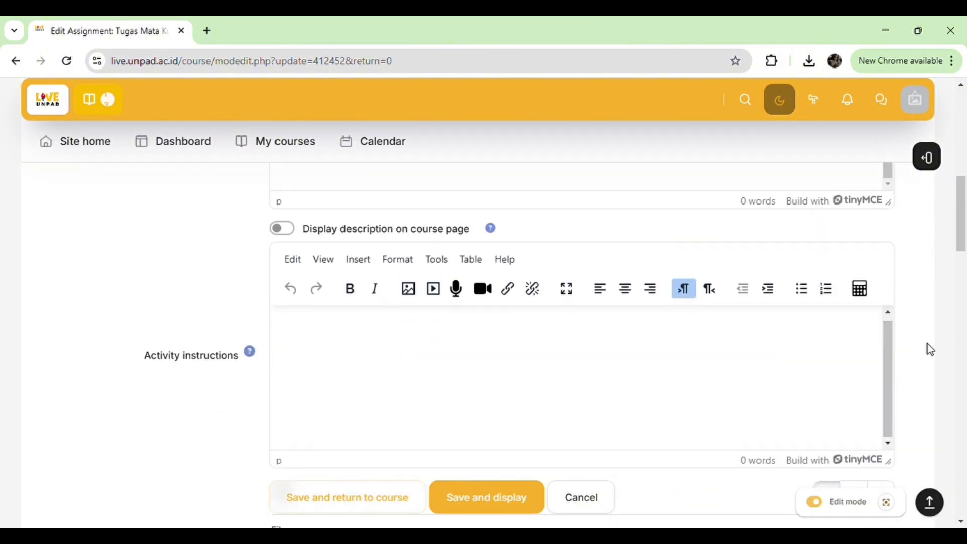
{"action": "scroll", "coordinate": [928, 345], "scroll_direction": "down", "scroll_amount": 15}
{"action": "scroll", "coordinate": [929, 346], "scroll_direction": "down", "scroll_amount": 3}
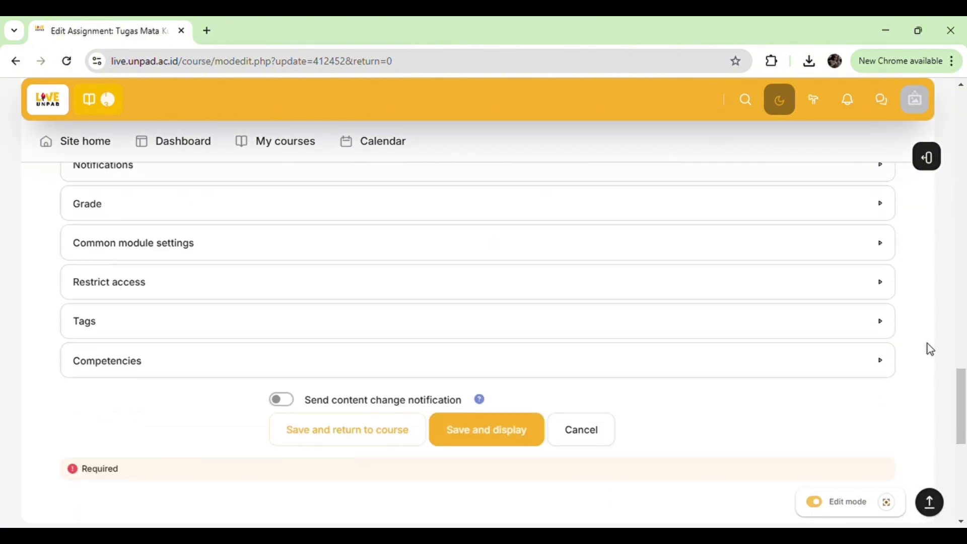
{"action": "scroll", "coordinate": [928, 345], "scroll_direction": "up", "scroll_amount": 2}
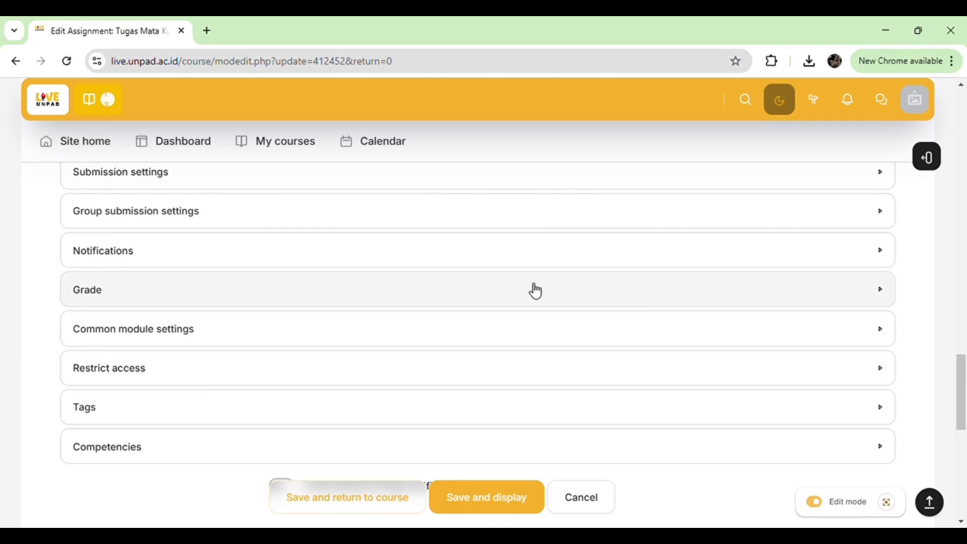
{"action": "left_click", "coordinate": [211, 296]}
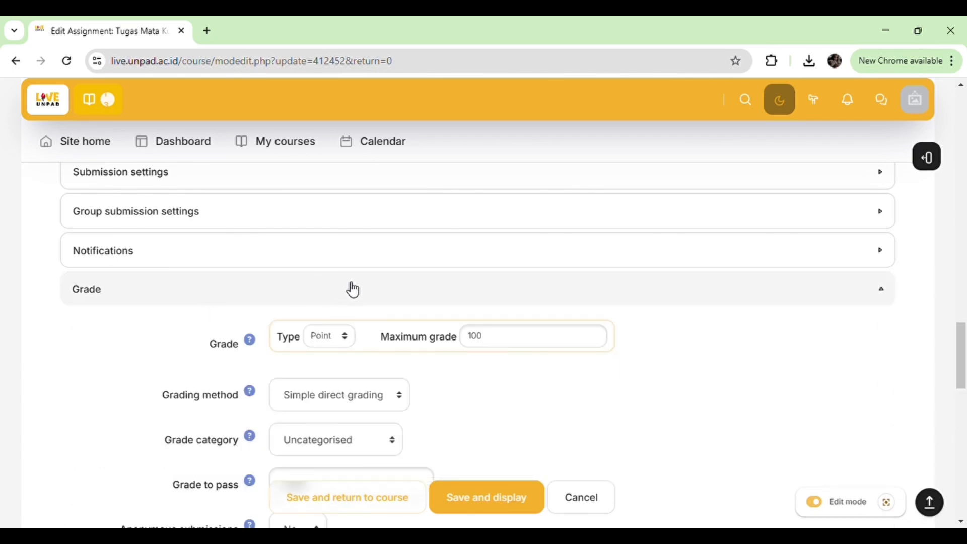
Set the assignment's grading method to Marking guide, then save and display the assignment
{"action": "scroll", "coordinate": [352, 287], "scroll_direction": "down", "scroll_amount": 2}
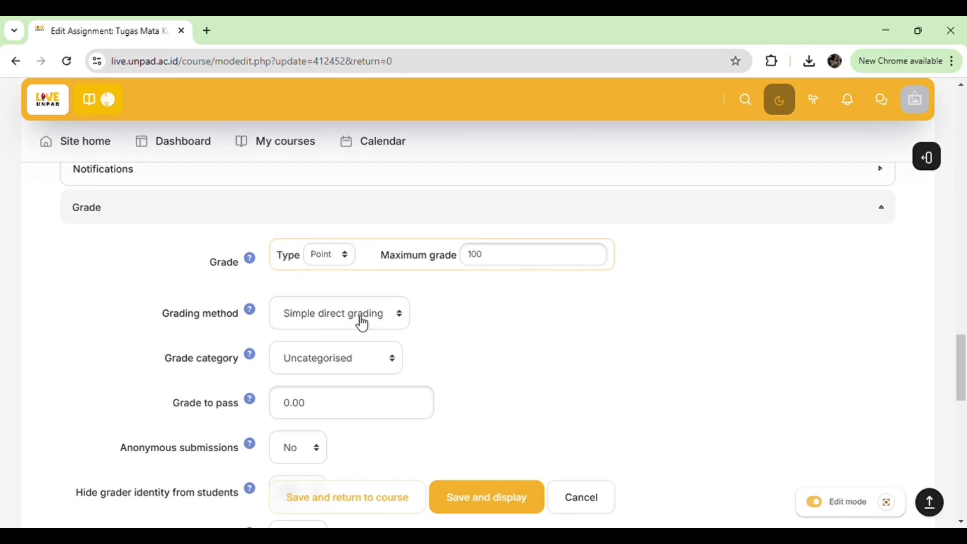
{"action": "left_click", "coordinate": [360, 320]}
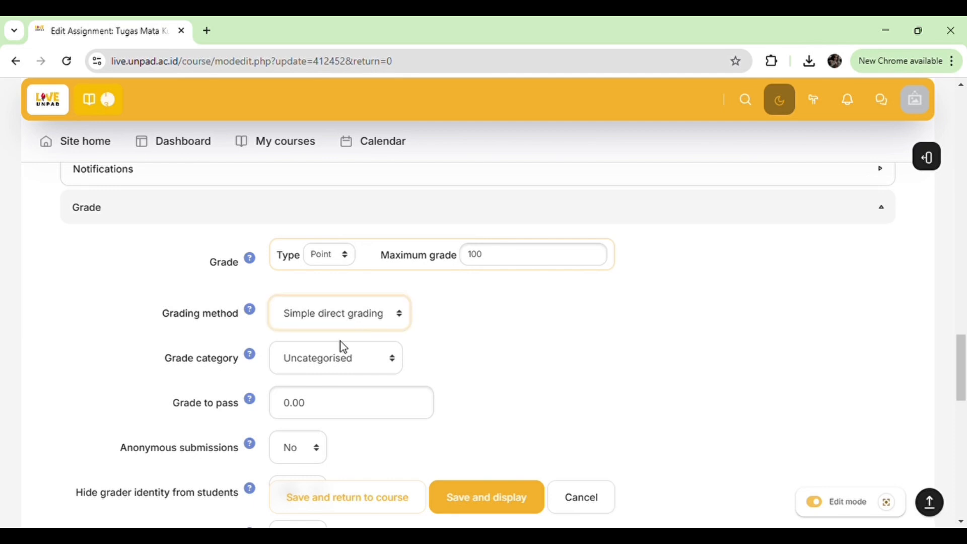
{"action": "left_click", "coordinate": [344, 366]}
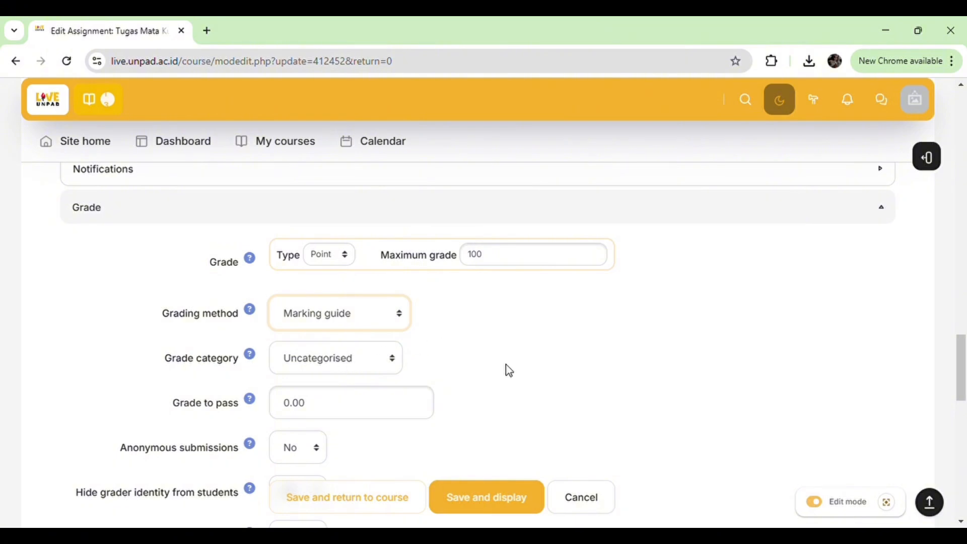
{"action": "left_click", "coordinate": [475, 500]}
{"action": "left_click", "coordinate": [474, 499]}
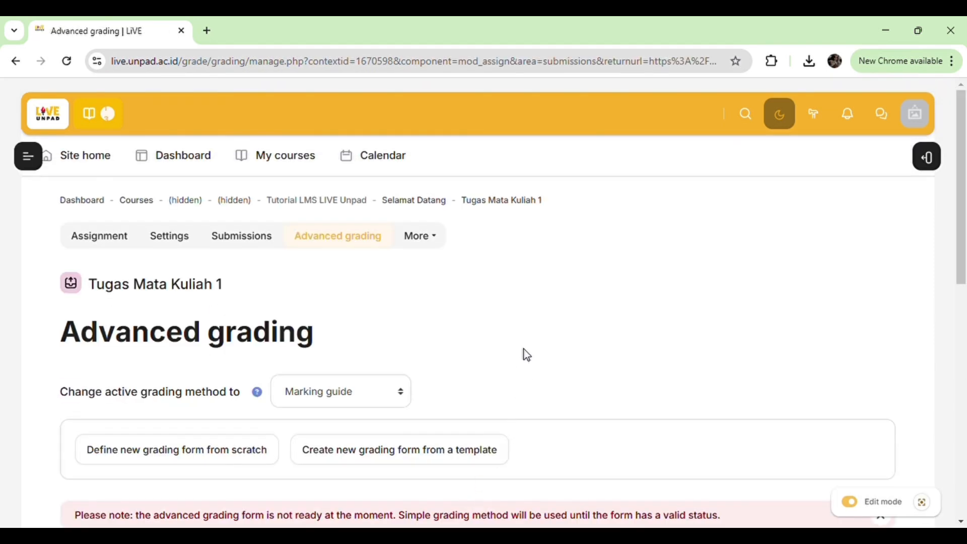
Start defining a new marking guide grading form from scratch for the assignment
{"action": "scroll", "coordinate": [524, 349], "scroll_direction": "down", "scroll_amount": 1}
{"action": "scroll", "coordinate": [524, 349], "scroll_direction": "up", "scroll_amount": 1}
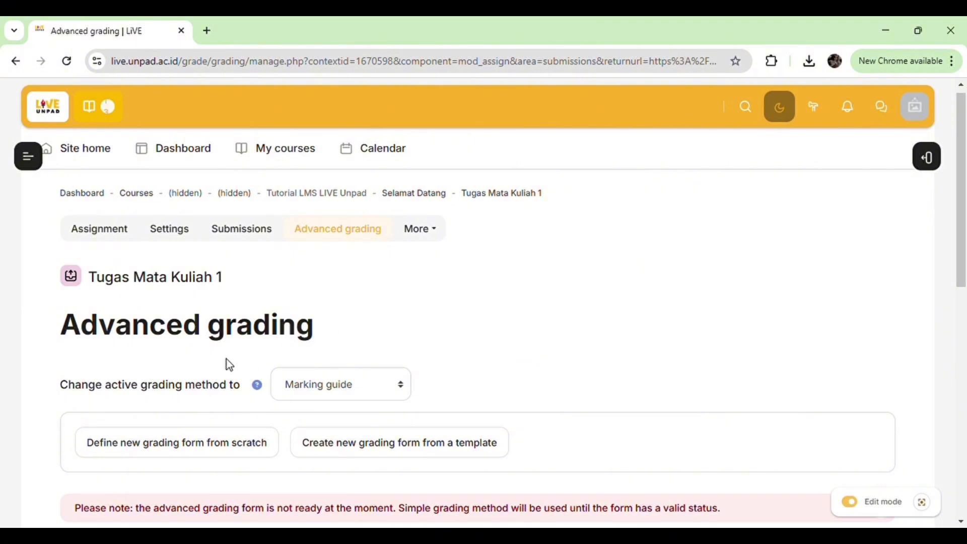
{"action": "left_click", "coordinate": [171, 447]}
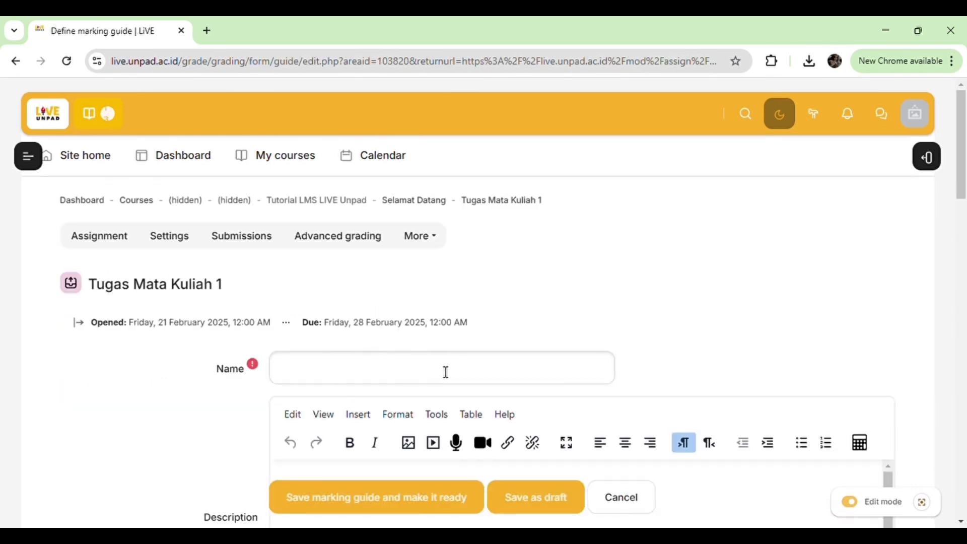
Name the marking guide "Panduan Penilaian Tugas Makalah"
{"action": "scroll", "coordinate": [446, 373], "scroll_direction": "down", "scroll_amount": 1}
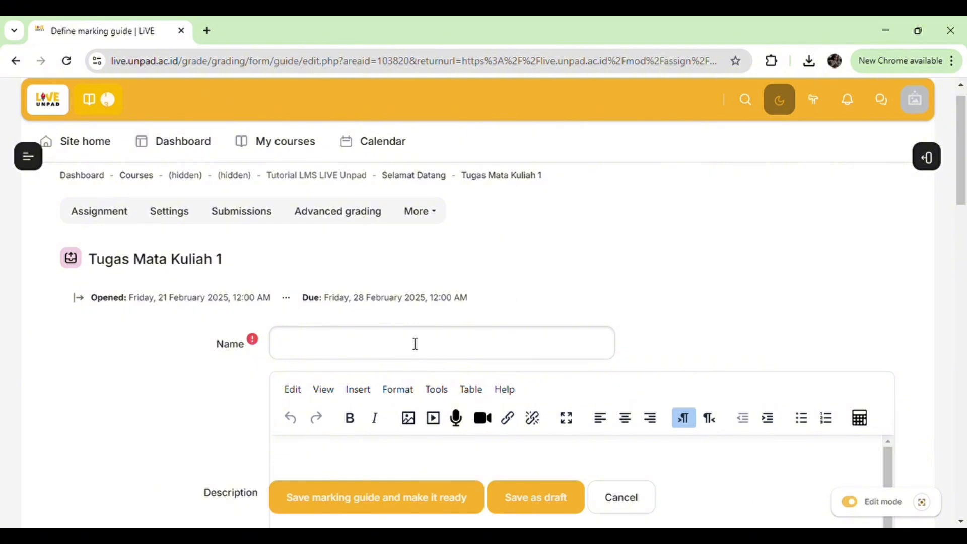
{"action": "left_click", "coordinate": [415, 348]}
{"action": "type", "text": "Pandu"}
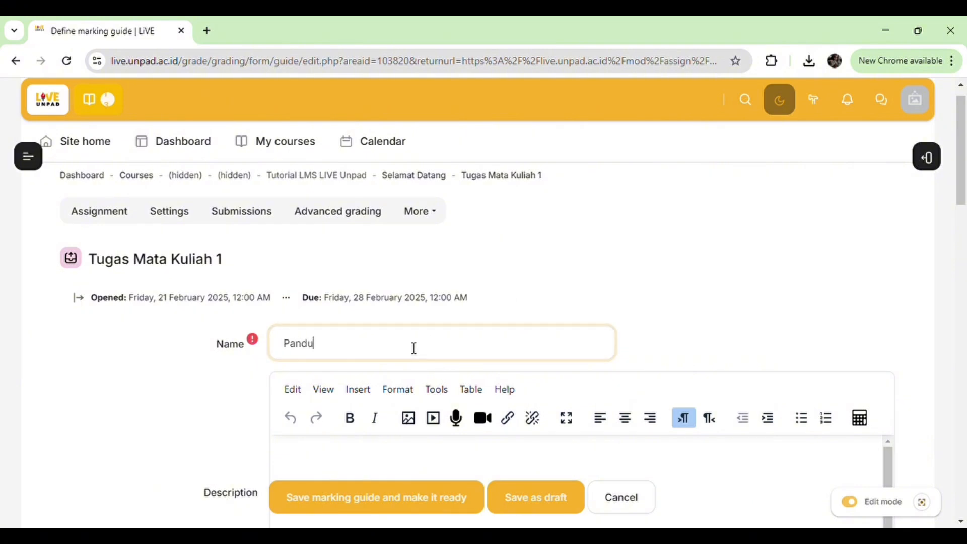
{"action": "type", "text": "an Penilaian Tua"}
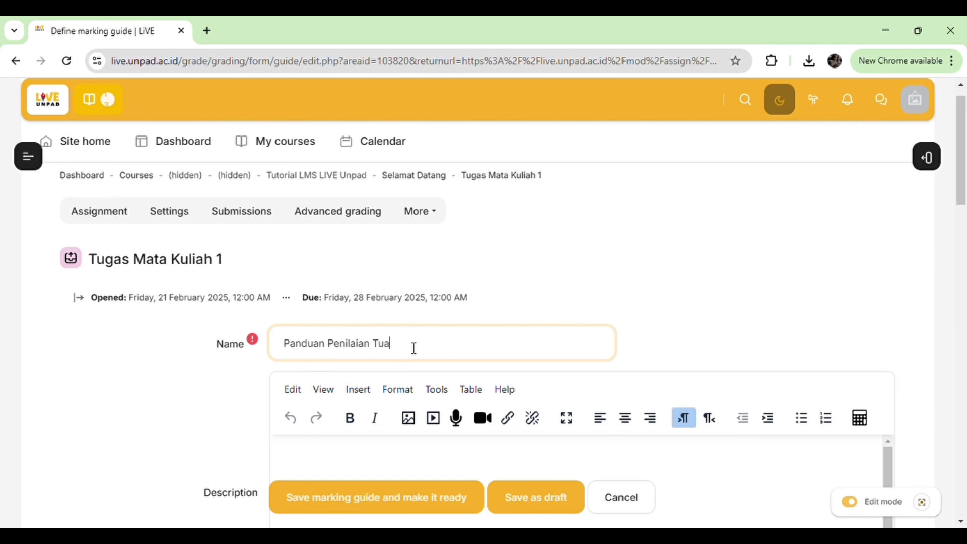
{"action": "key", "text": "BackSpace"}
{"action": "type", "text": "gas Makalah"}
{"action": "scroll", "coordinate": [663, 326], "scroll_direction": "down", "scroll_amount": 2}
{"action": "scroll", "coordinate": [660, 320], "scroll_direction": "up", "scroll_amount": 1}
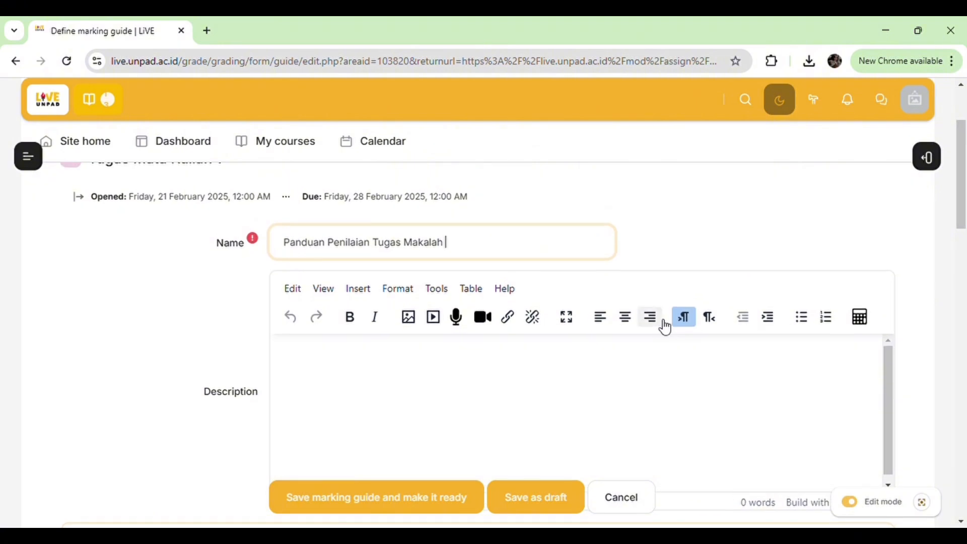
{"action": "scroll", "coordinate": [561, 398], "scroll_direction": "up", "scroll_amount": 1}
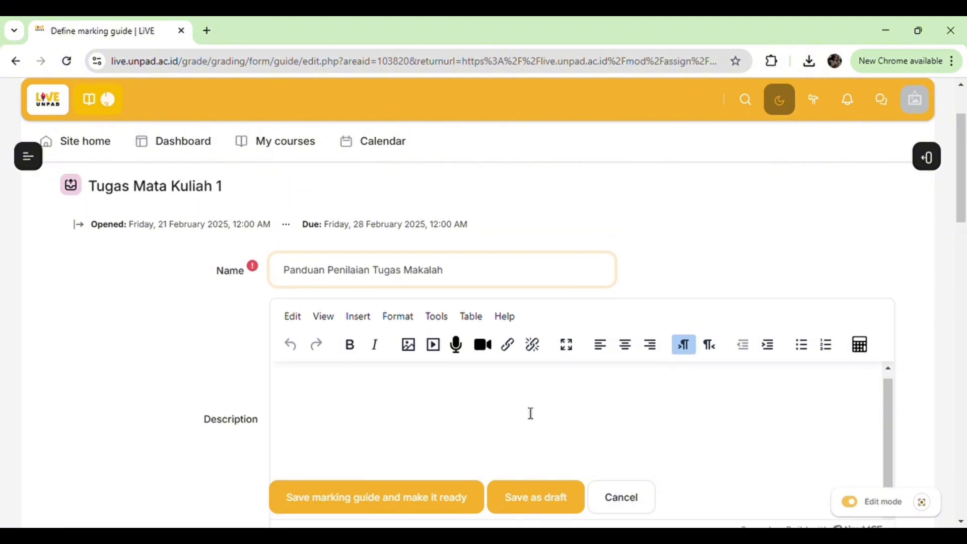
Enter "Kualitas Argumen" as the name of the first criterion in the marking guide
{"action": "scroll", "coordinate": [530, 413], "scroll_direction": "down", "scroll_amount": 2}
{"action": "scroll", "coordinate": [532, 413], "scroll_direction": "down", "scroll_amount": 2}
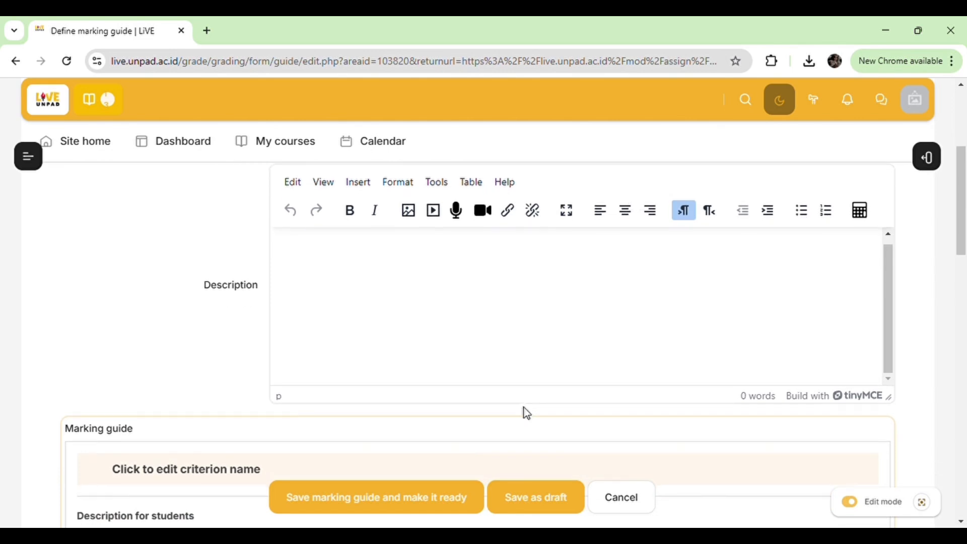
{"action": "scroll", "coordinate": [527, 413], "scroll_direction": "down", "scroll_amount": 1}
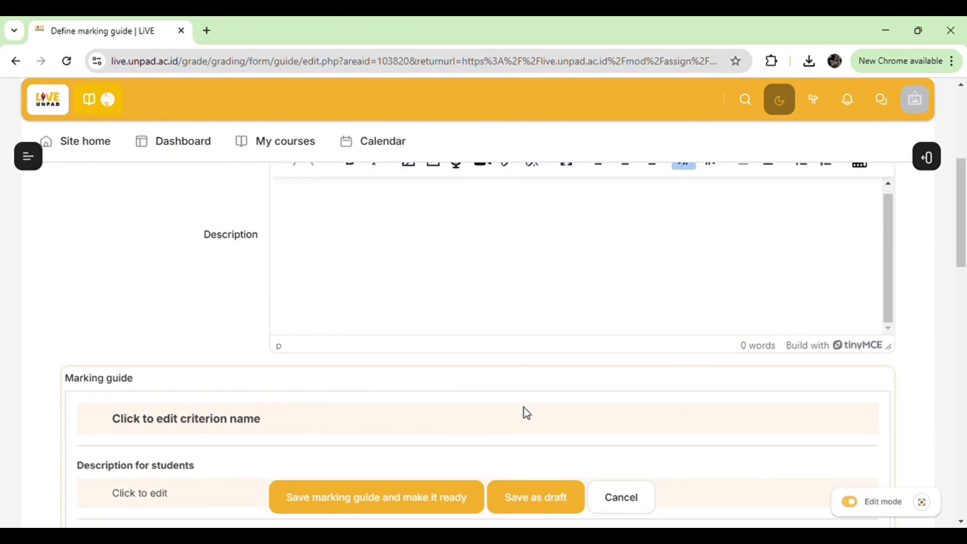
{"action": "scroll", "coordinate": [524, 407], "scroll_direction": "down", "scroll_amount": 2}
{"action": "scroll", "coordinate": [527, 414], "scroll_direction": "down", "scroll_amount": 1}
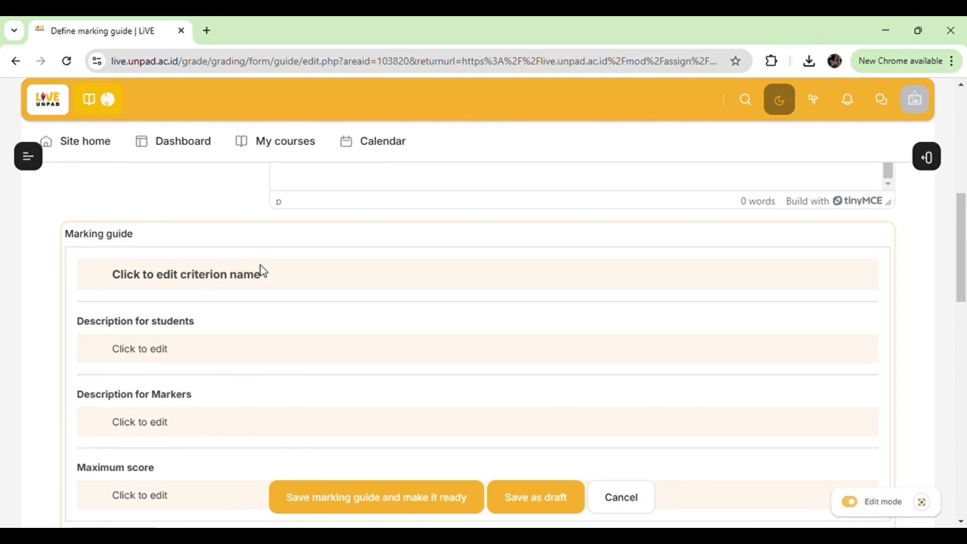
{"action": "left_click", "coordinate": [291, 277]}
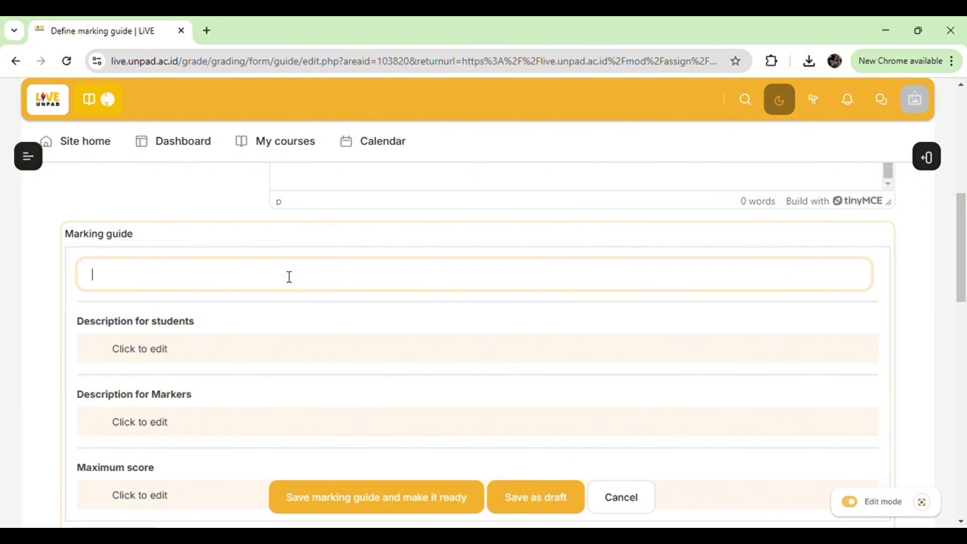
{"action": "type", "text": "Kualitas Argumen"}
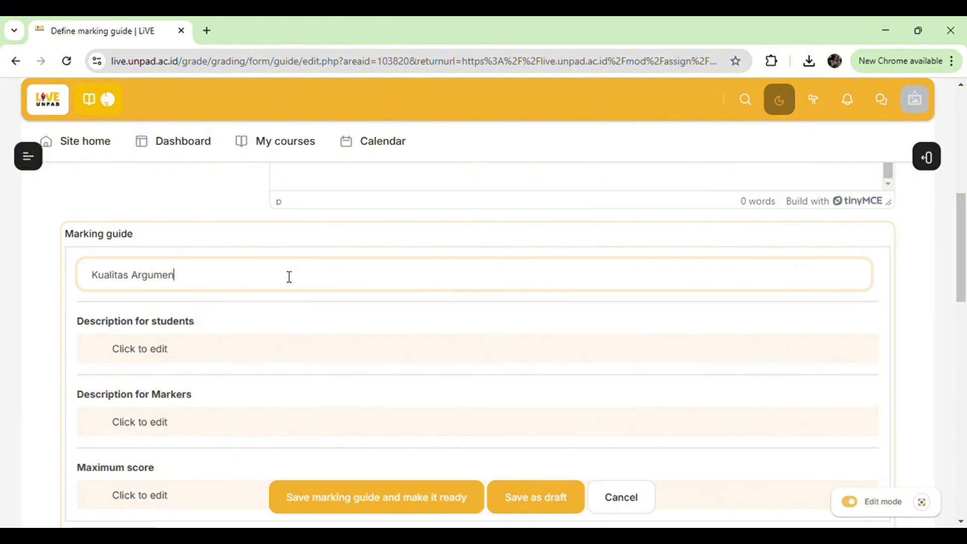
Fill in the criterion's description for students with "Menyampaikan argumen yang logis dan relevan dengan topik"
{"action": "scroll", "coordinate": [310, 315], "scroll_direction": "down", "scroll_amount": 1}
{"action": "left_click", "coordinate": [315, 316]}
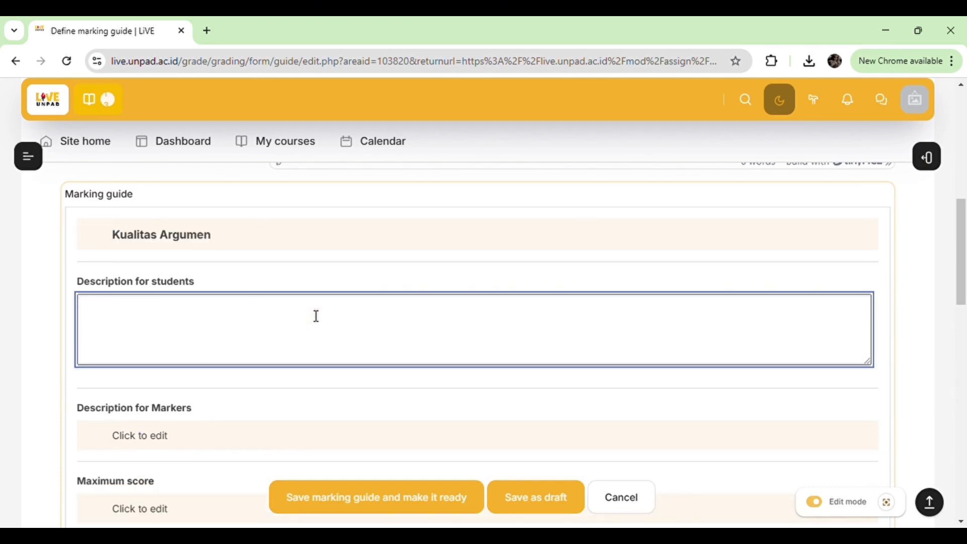
{"action": "type", "text": "Menyampaikan argu"}
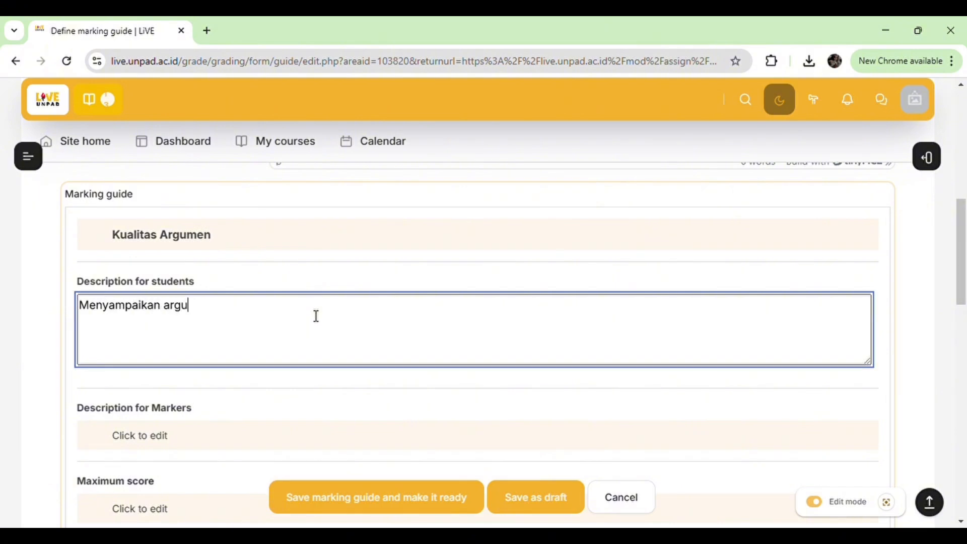
{"action": "type", "text": "men yang logi"}
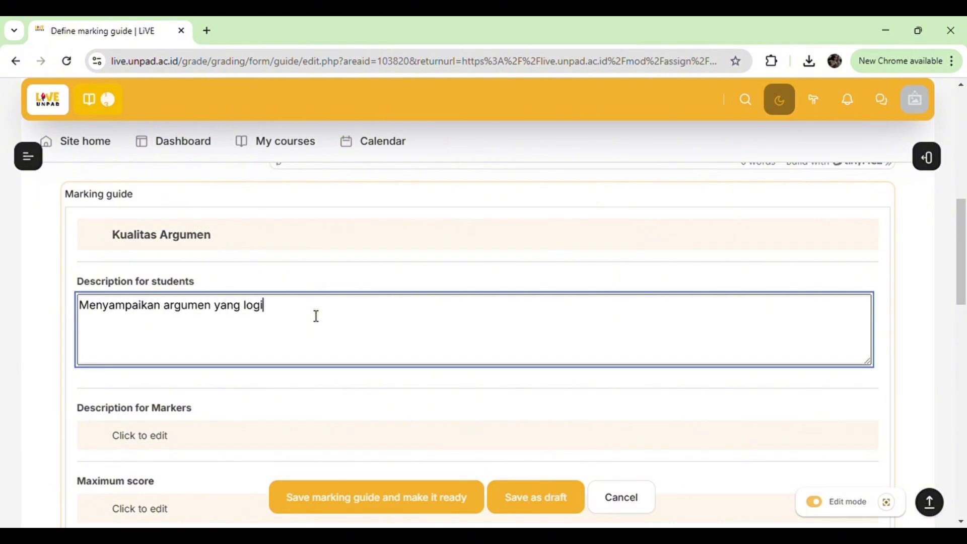
{"action": "type", "text": "s dan relevan dengan topik"}
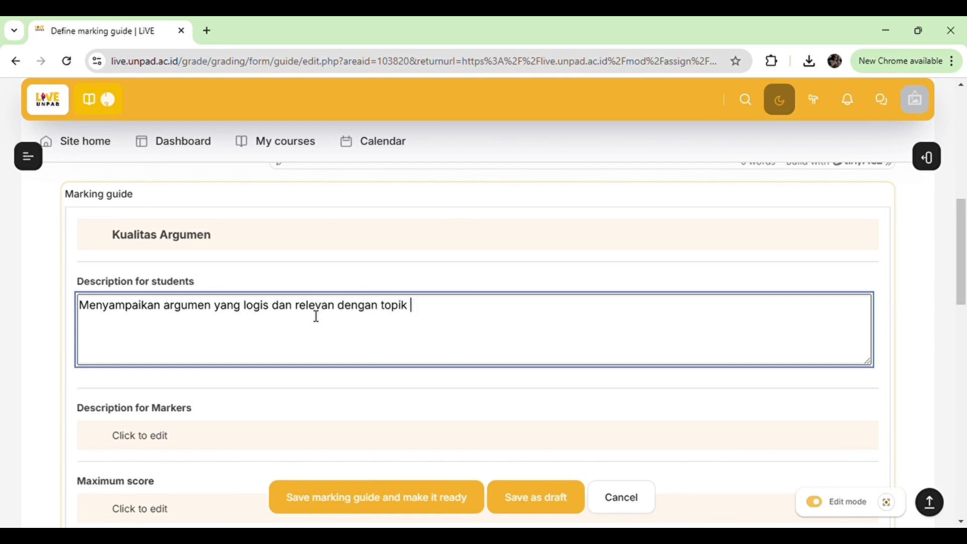
Fill in the criterion's description for markers with "Evaluasi argumen berdasarkan ketepatan dan relevansi dengan topik"
{"action": "scroll", "coordinate": [312, 316], "scroll_direction": "down", "scroll_amount": 1}
{"action": "left_click", "coordinate": [259, 373]}
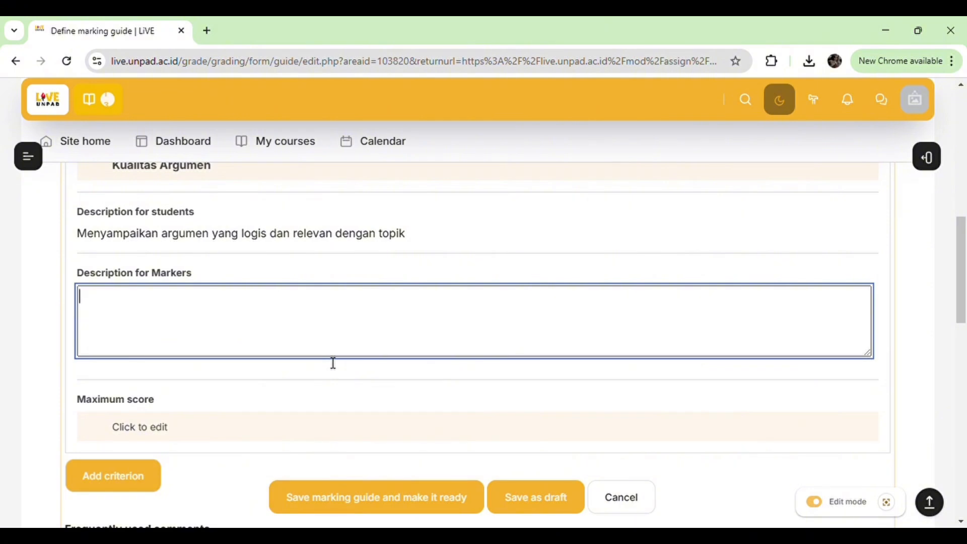
{"action": "type", "text": "Evaluasi argu"}
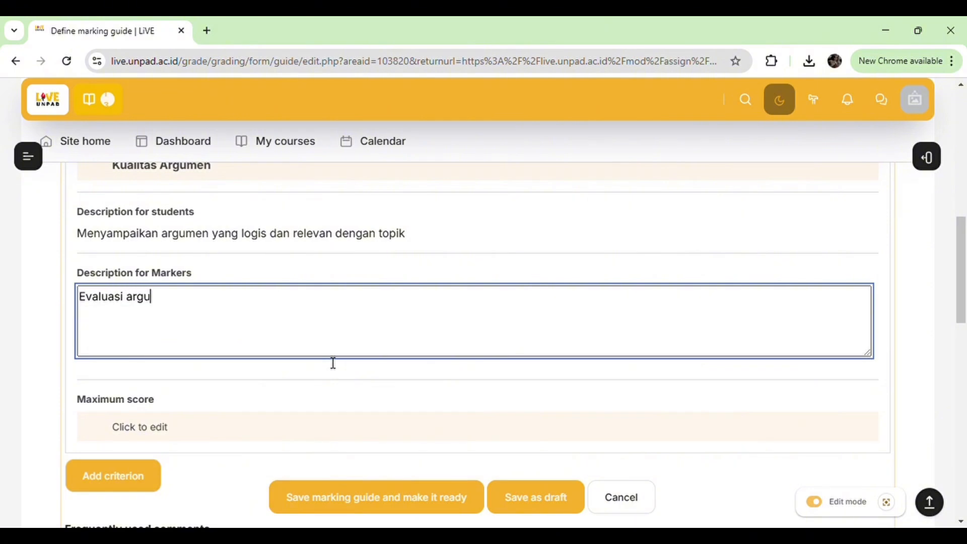
{"action": "type", "text": "men berdasarkan "}
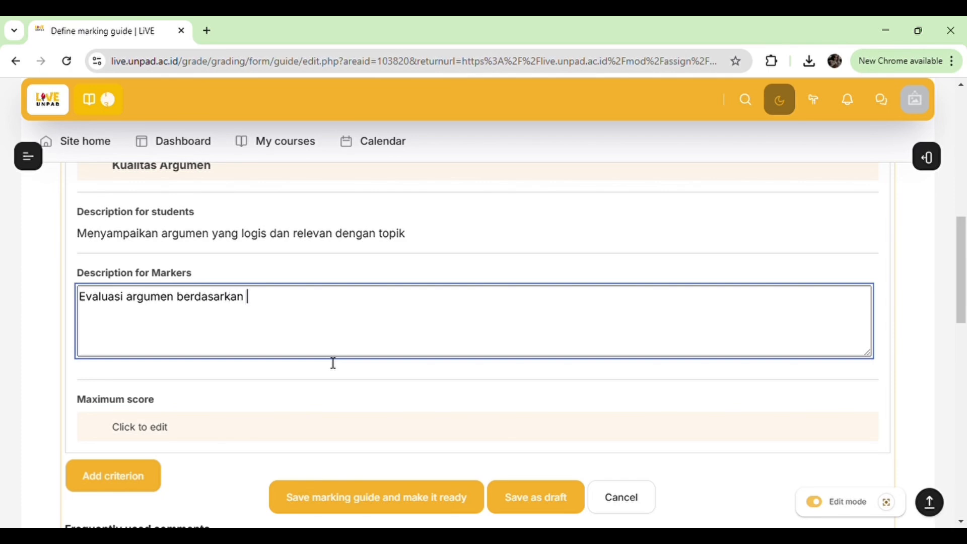
{"action": "type", "text": "ketepatan dan rev"}
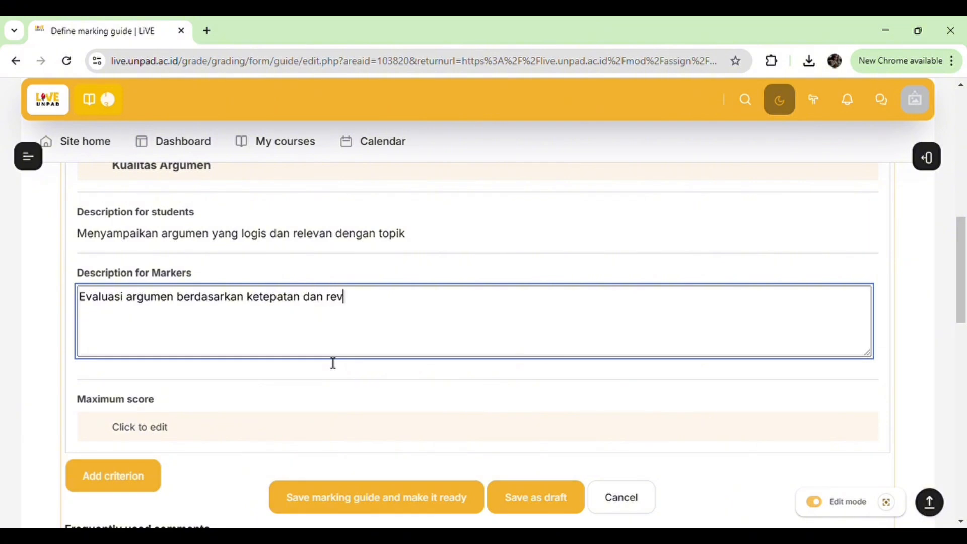
{"action": "key", "text": "BackSpace"}
{"action": "type", "text": "levansi dengan topik"}
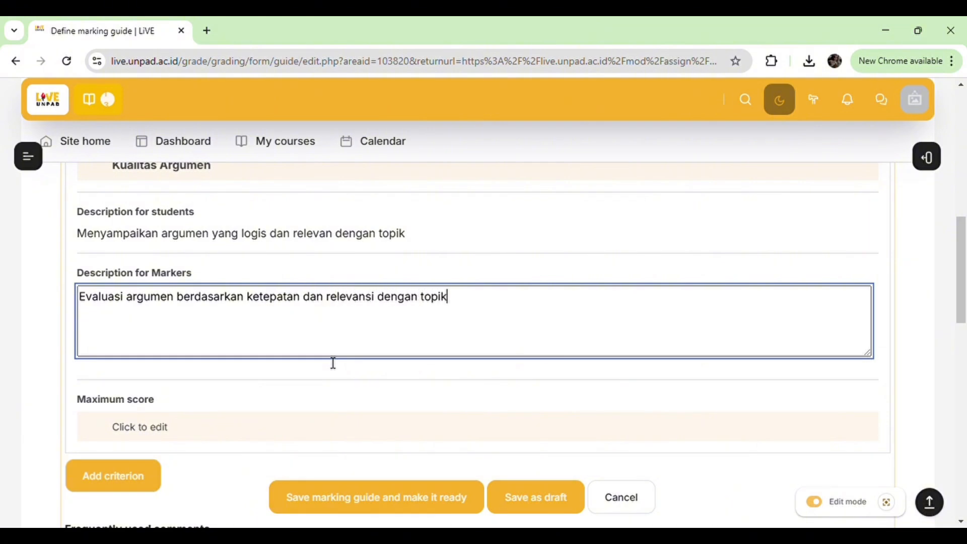
Set the maximum score of the Kualitas Argumen criterion to 40
{"action": "scroll", "coordinate": [333, 363], "scroll_direction": "down", "scroll_amount": 1}
{"action": "left_click", "coordinate": [295, 364]}
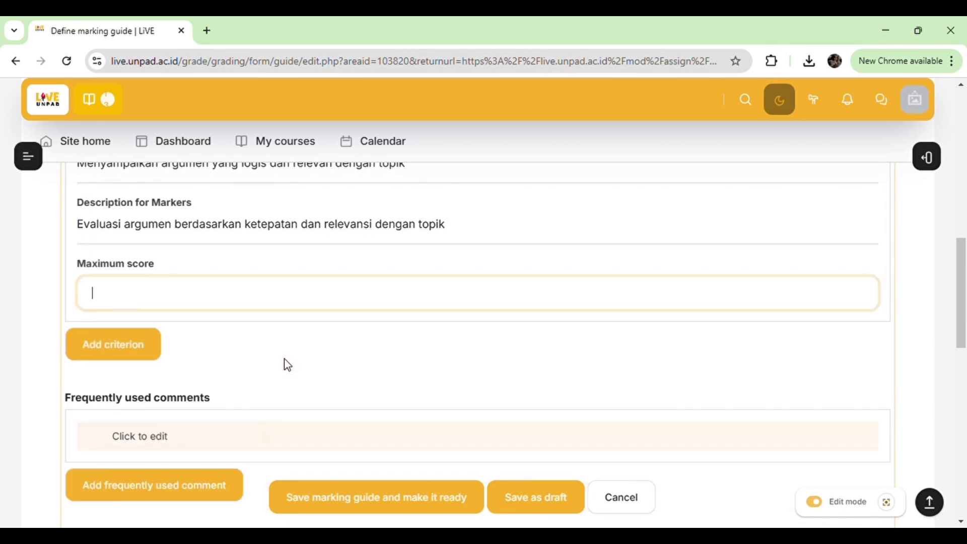
{"action": "scroll", "coordinate": [304, 356], "scroll_direction": "up", "scroll_amount": 3}
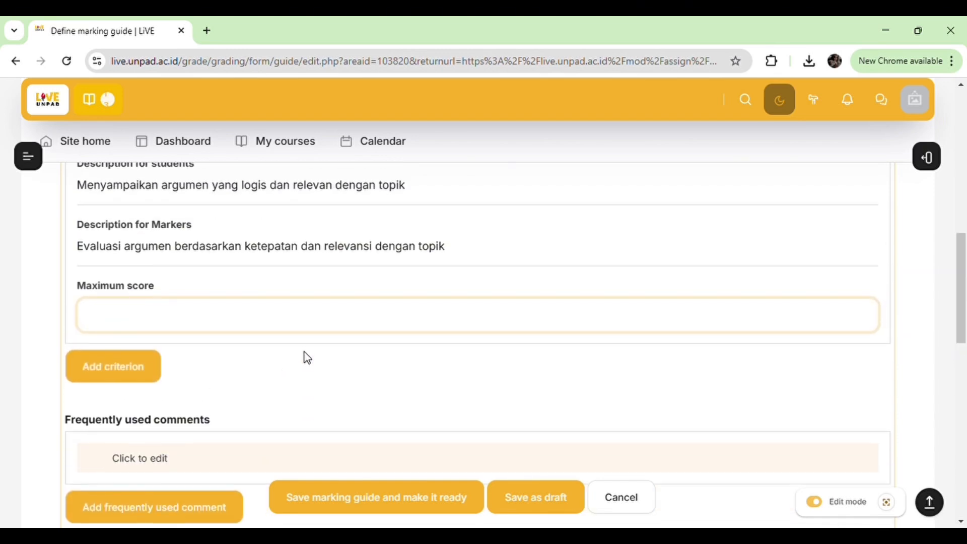
{"action": "scroll", "coordinate": [311, 356], "scroll_direction": "down", "scroll_amount": 3}
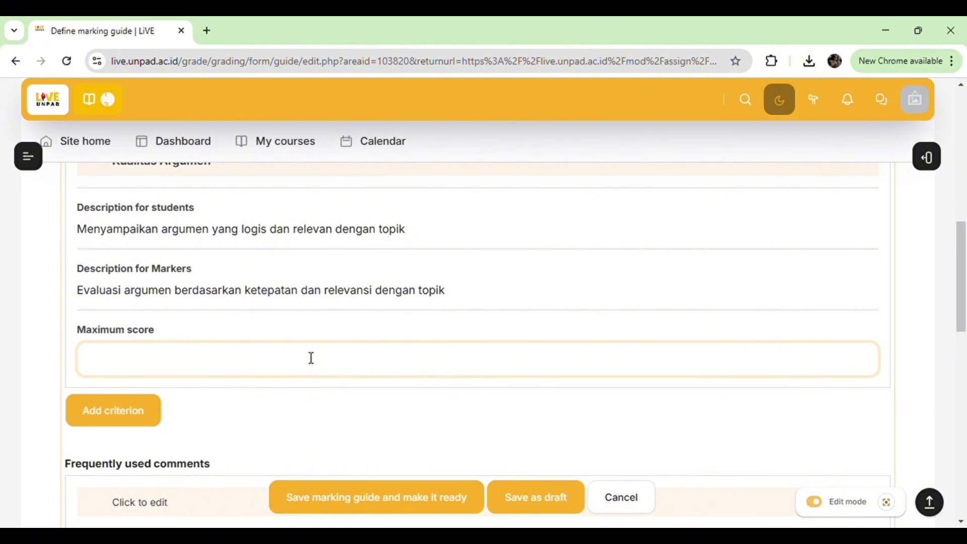
{"action": "type", "text": "40"}
Add a second criterion to the marking guide and name it "Penggunaan sumber"
{"action": "scroll", "coordinate": [312, 358], "scroll_direction": "down", "scroll_amount": 1}
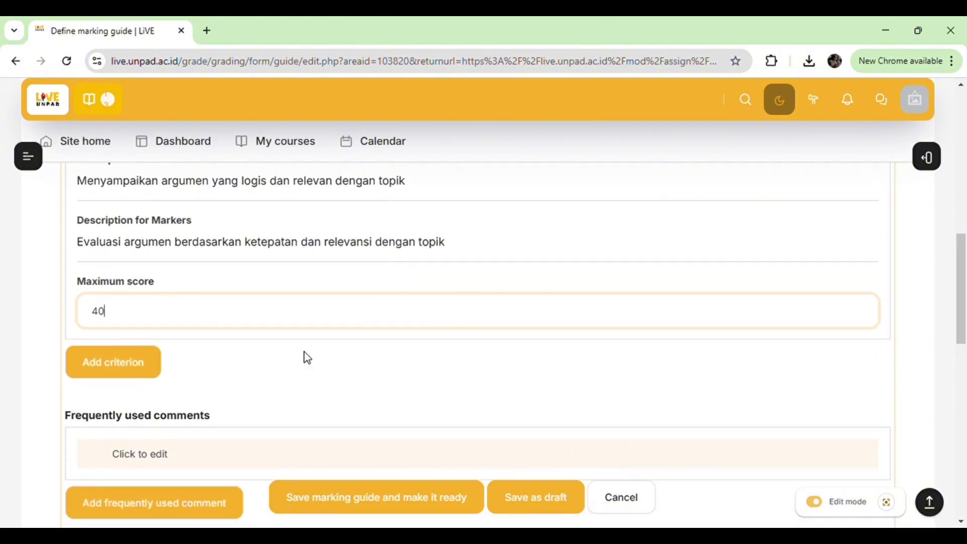
{"action": "left_click", "coordinate": [143, 371]}
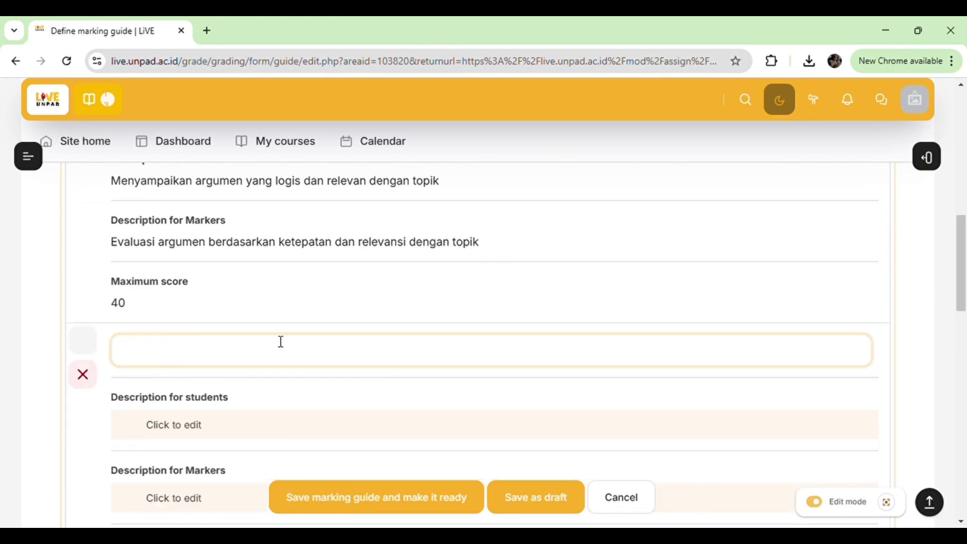
{"action": "scroll", "coordinate": [280, 339], "scroll_direction": "down", "scroll_amount": 2}
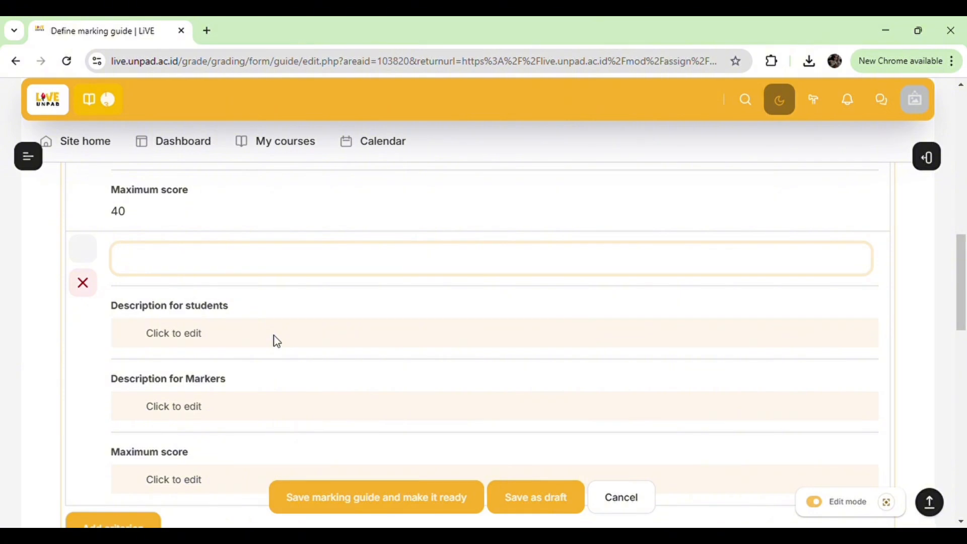
{"action": "type", "text": "Penggunaan sumber"}
Fill in the Penggunaan sumber criterion's description for students with "Menggunakan sumber terpercaya dan mengutip dengan benar"
{"action": "scroll", "coordinate": [276, 341], "scroll_direction": "down", "scroll_amount": 1}
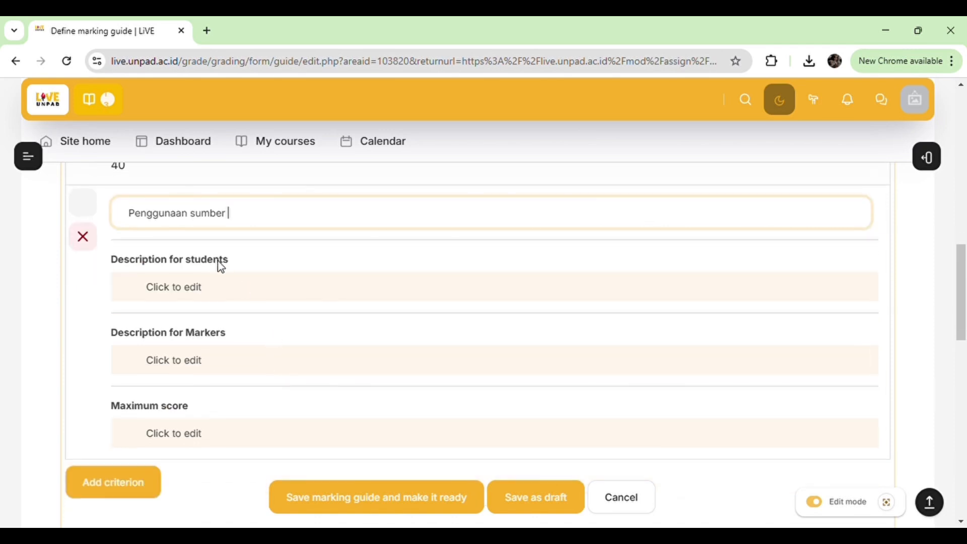
{"action": "left_click", "coordinate": [232, 293]}
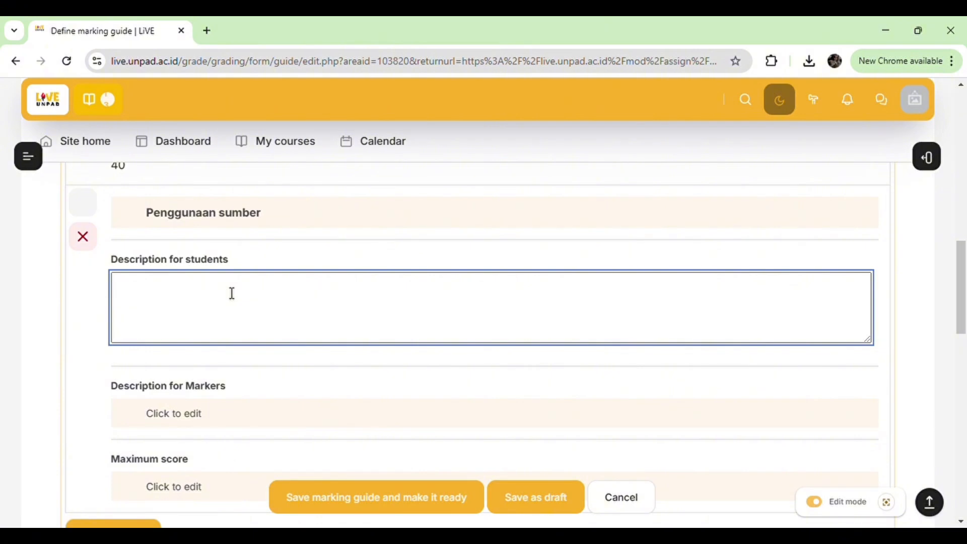
{"action": "type", "text": "Menggunakan sumber"}
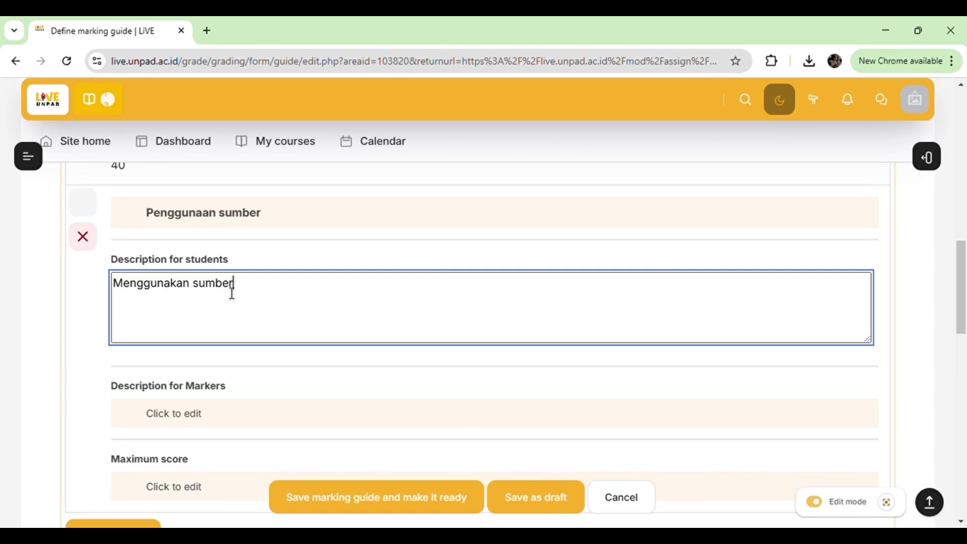
{"action": "type", "text": " terpercaya dan mengu"}
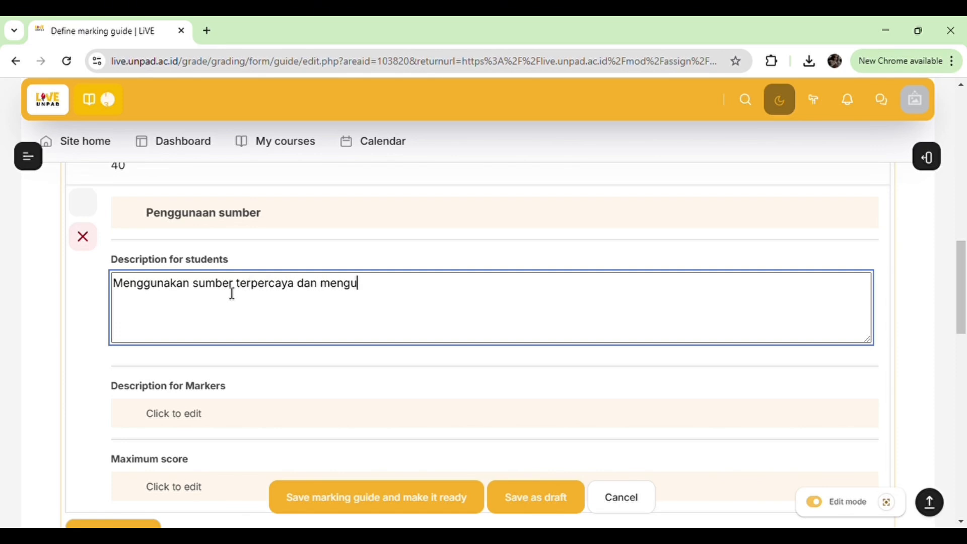
{"action": "type", "text": "tip dengan be"}
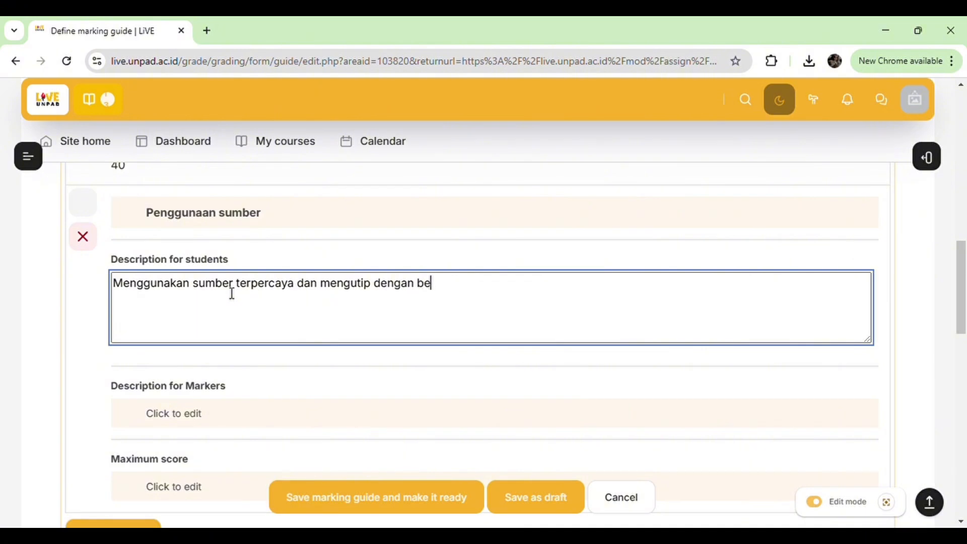
{"action": "type", "text": "nar"}
Fill in the Penggunaan sumber criterion's description for markers with "Menilai keakuratan dan keberagaman sumber yang digunakan serta format sitasi"
{"action": "scroll", "coordinate": [232, 294], "scroll_direction": "down", "scroll_amount": 2}
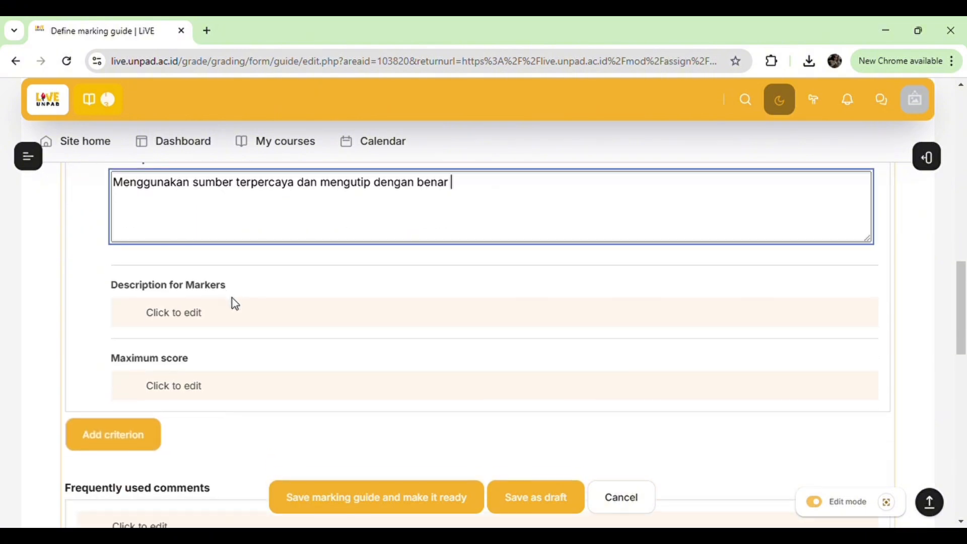
{"action": "left_click", "coordinate": [236, 303]}
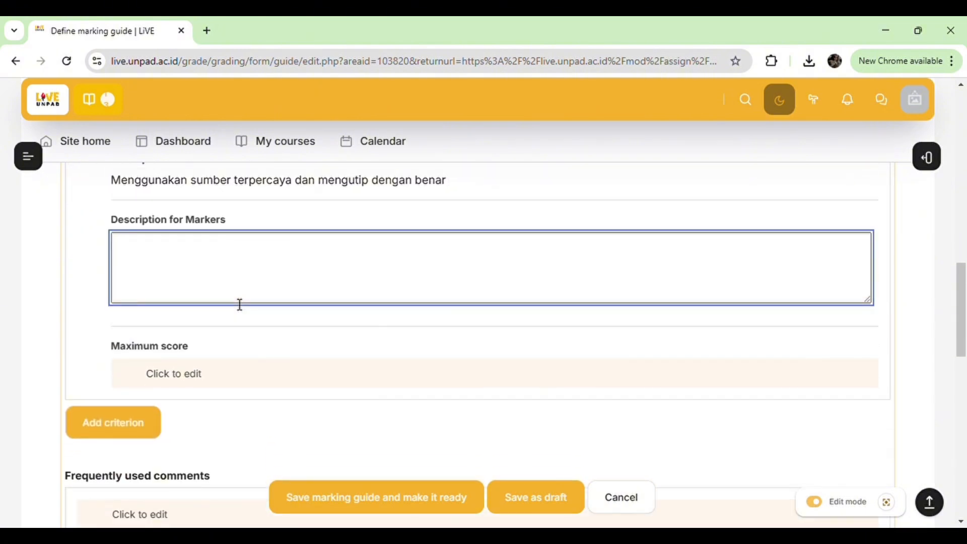
{"action": "type", "text": "Menilai keakuratan "}
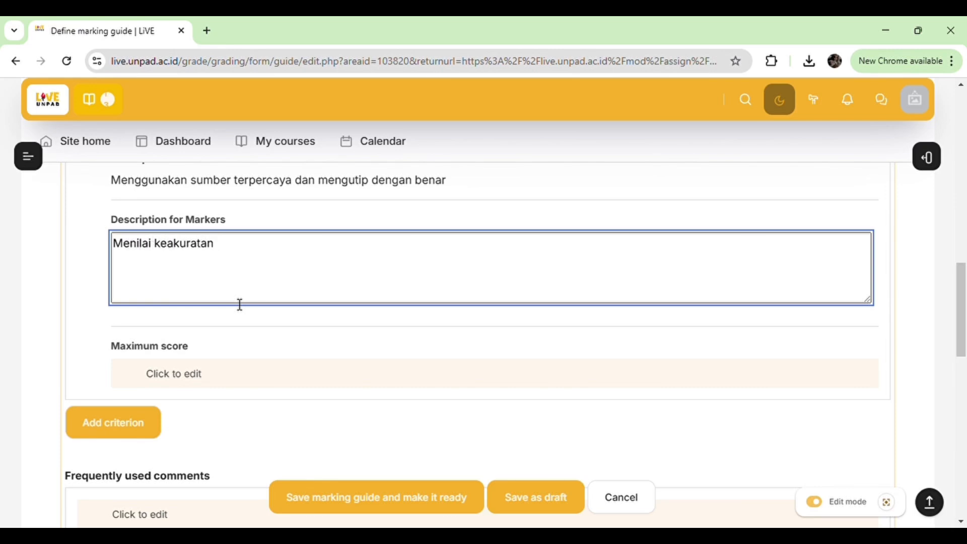
{"action": "type", "text": "cz"}
{"action": "key", "text": "BackSpace"}
{"action": "key", "text": "BackSpace"}
{"action": "type", "text": "dan keberagaman"}
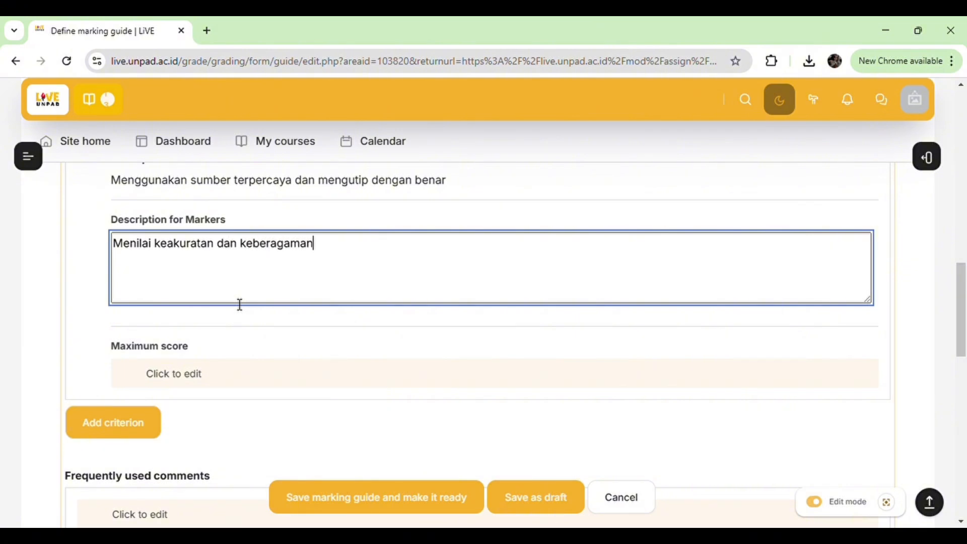
{"action": "type", "text": " sumber ya"}
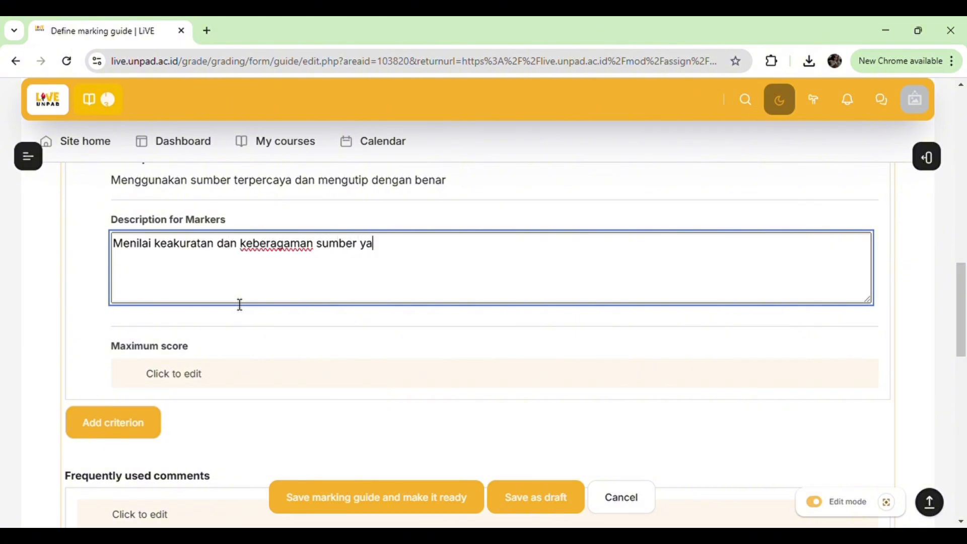
{"action": "type", "text": "ng digunakan"}
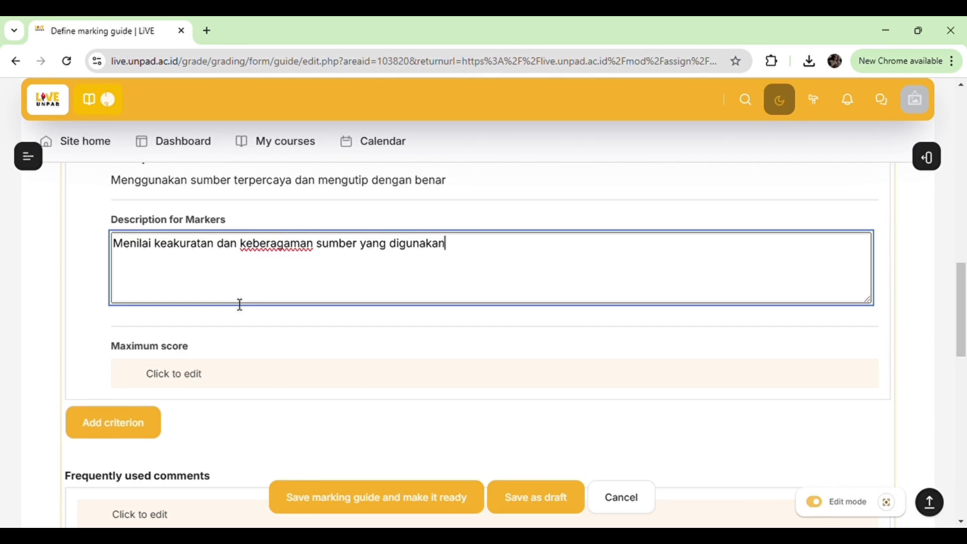
{"action": "type", "text": " serta format sitasi."}
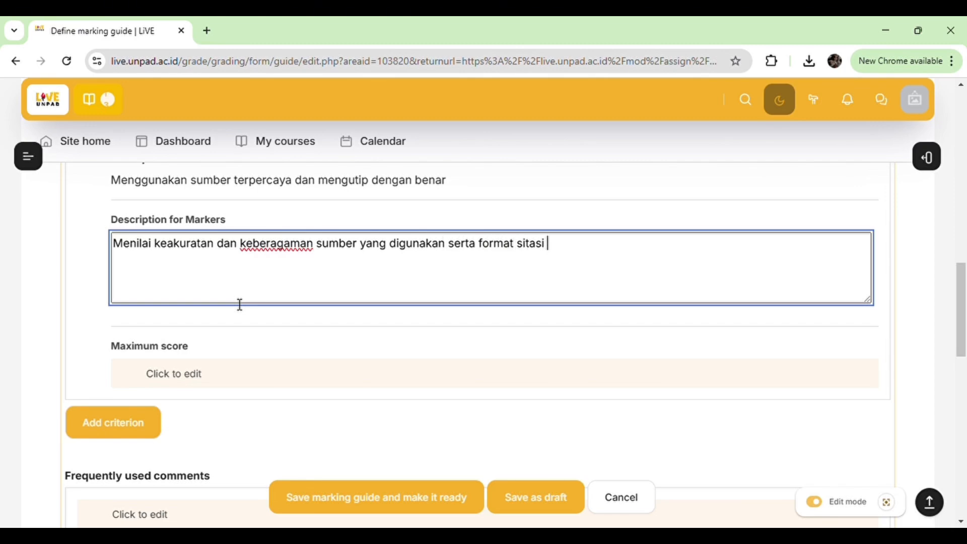
Set the maximum score of the Penggunaan sumber criterion to 30
{"action": "scroll", "coordinate": [241, 304], "scroll_direction": "down", "scroll_amount": 2}
{"action": "left_click", "coordinate": [249, 288]}
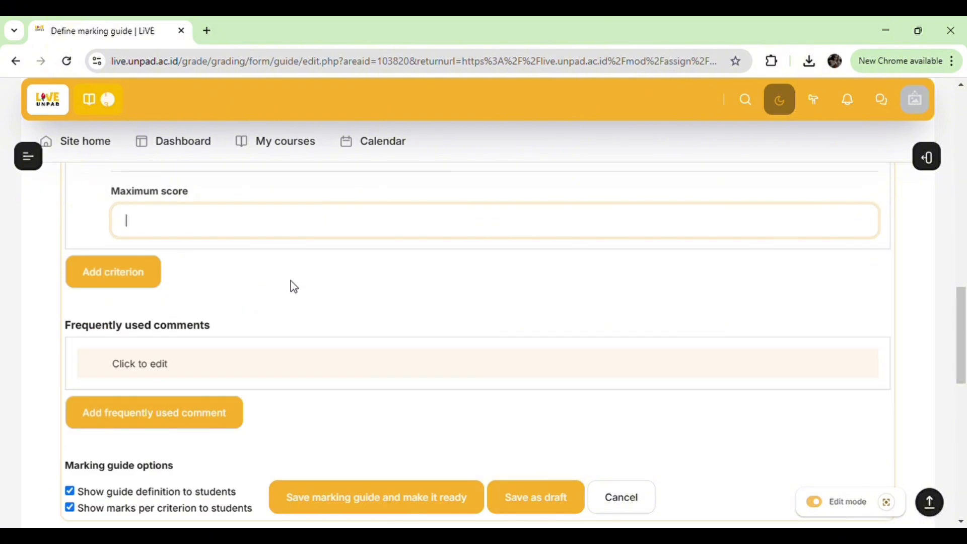
{"action": "type", "text": "30"}
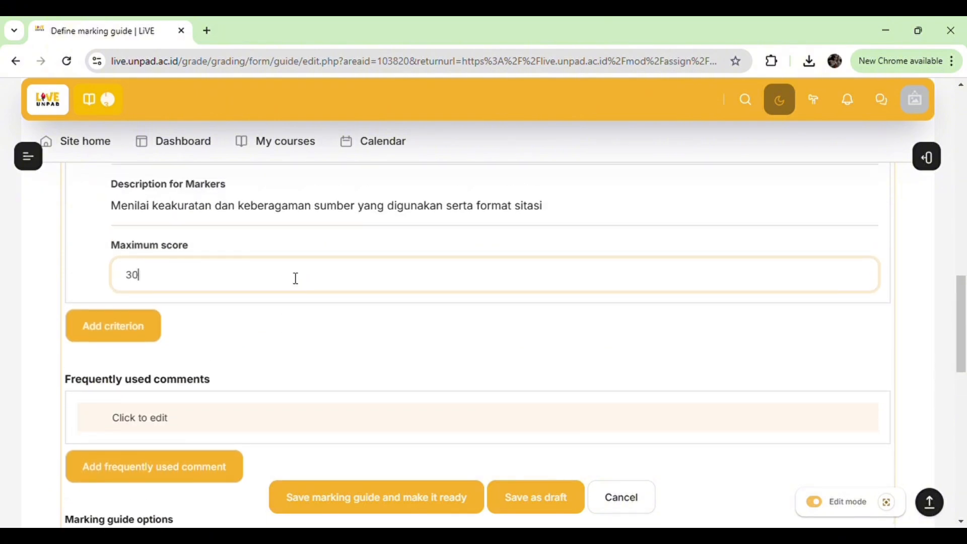
Add a third criterion to the marking guide and name it "Struktur dan koherensi"
{"action": "left_click", "coordinate": [123, 326]}
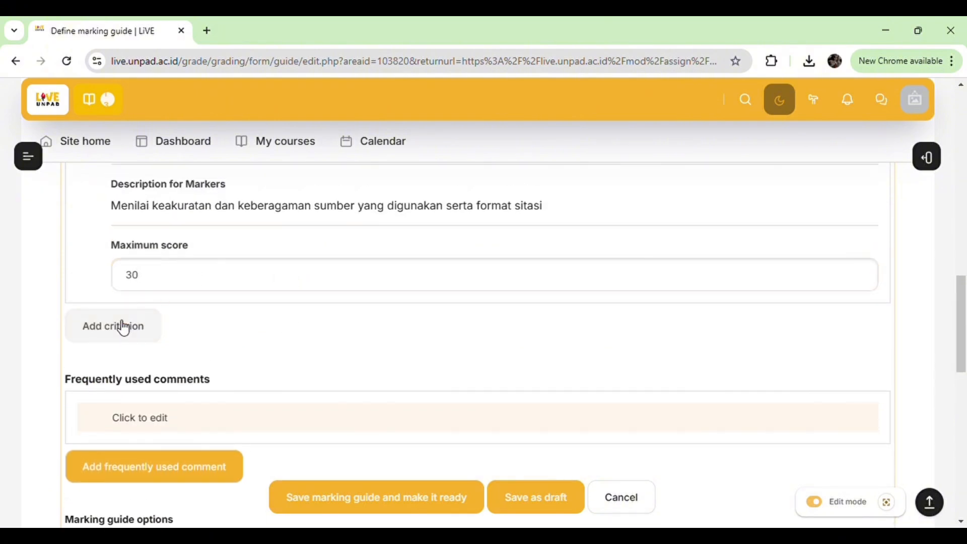
{"action": "scroll", "coordinate": [223, 302], "scroll_direction": "down", "scroll_amount": 2}
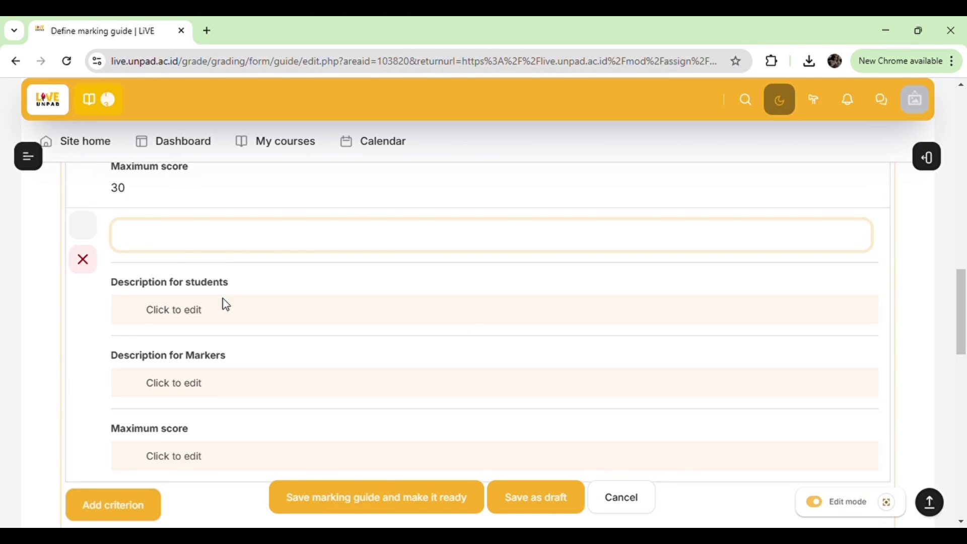
{"action": "type", "text": "Struktur dan koherensi"}
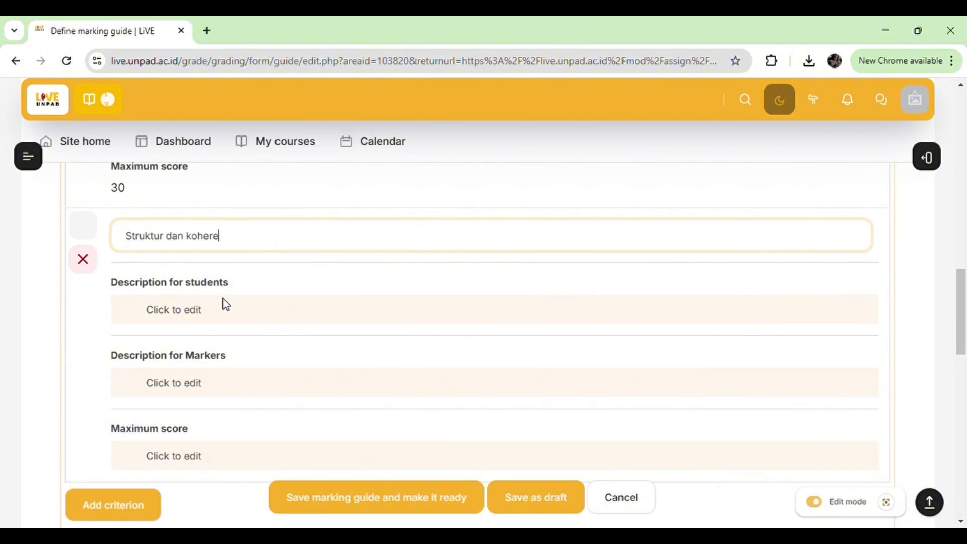
Fill in the Struktur dan koherensi criterion's description for students with "Menyusun esai dengan struktur dan paragraf yang jelas"
{"action": "left_click", "coordinate": [234, 316]}
{"action": "scroll", "coordinate": [237, 319], "scroll_direction": "down", "scroll_amount": 2}
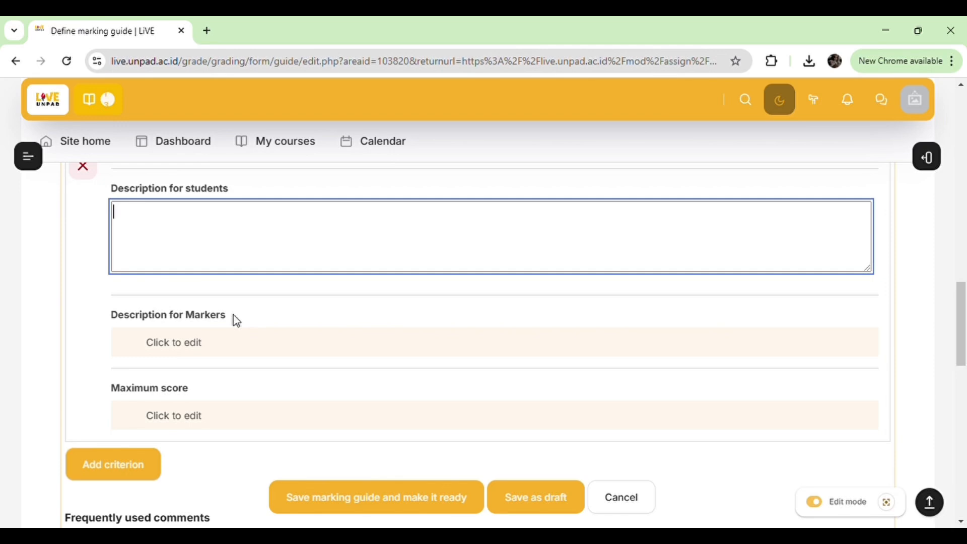
{"action": "type", "text": "Menyusun esai"}
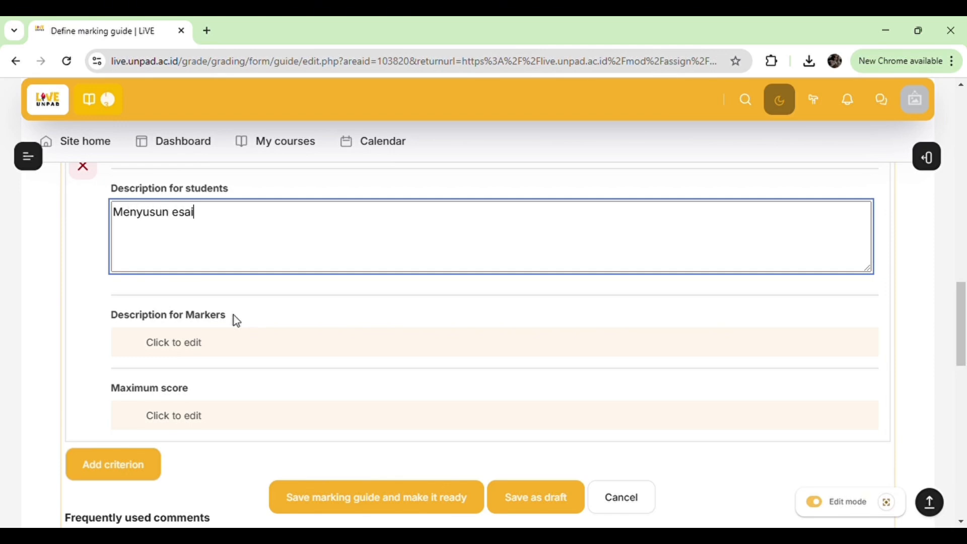
{"action": "type", "text": " dengan strukt"}
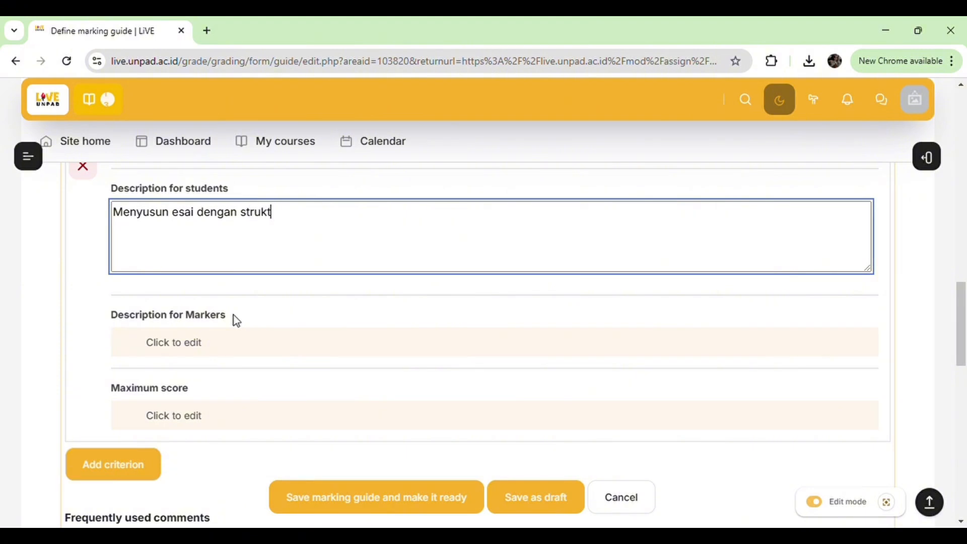
{"action": "type", "text": "ur dan paragraf"}
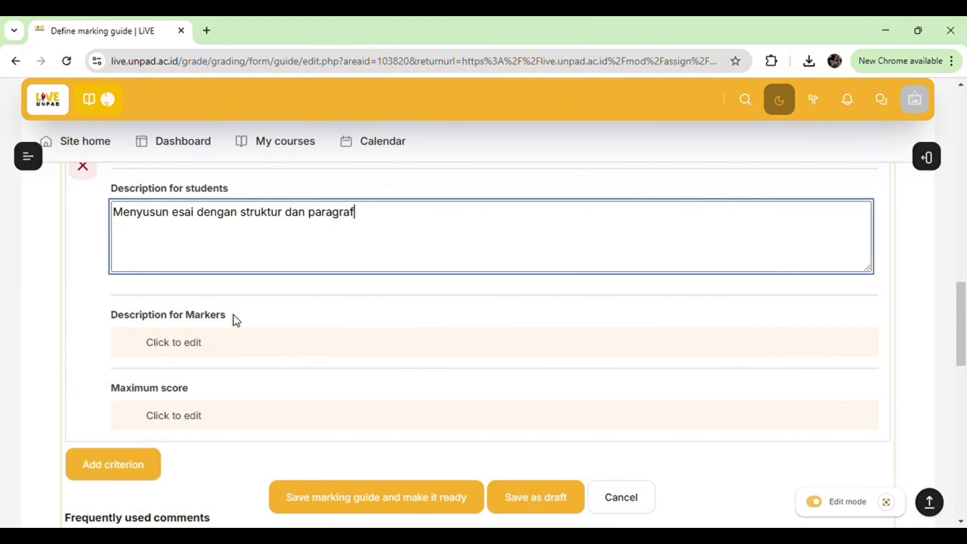
{"action": "type", "text": " yang jelas"}
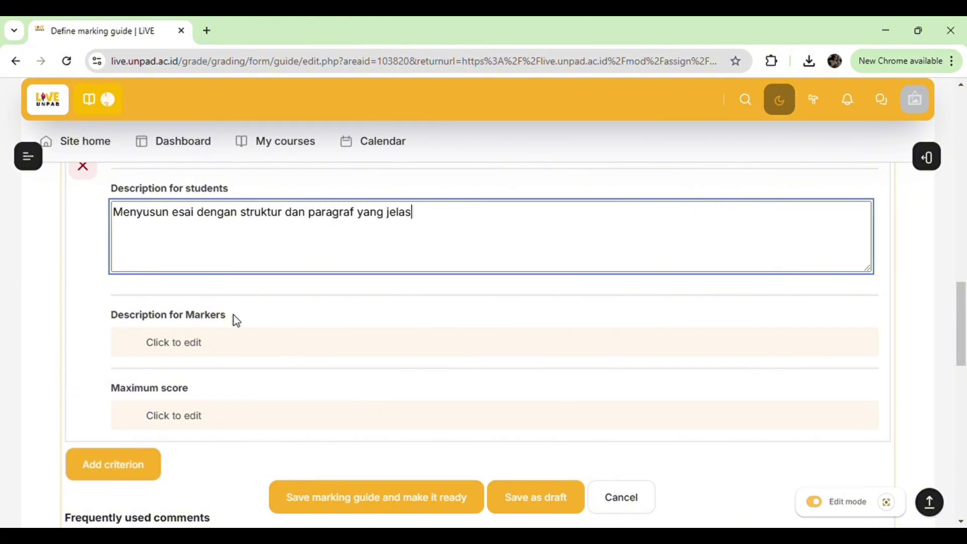
Fill in the Struktur dan koherensi criterion's description for markers with "Mengevaluasi kesinambungan antar paragraf"
{"action": "left_click", "coordinate": [241, 342]}
{"action": "scroll", "coordinate": [302, 331], "scroll_direction": "down", "scroll_amount": 2}
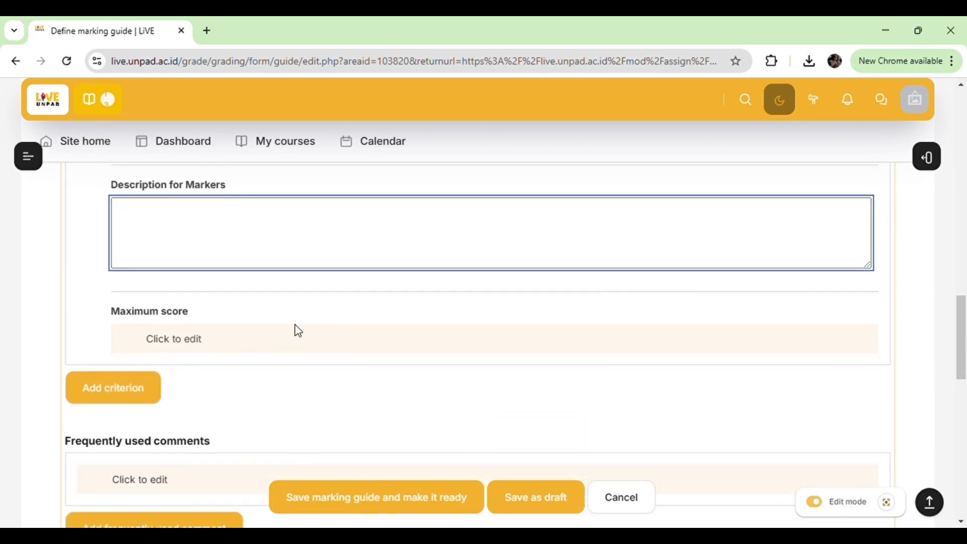
{"action": "type", "text": "Mengevaluasi"}
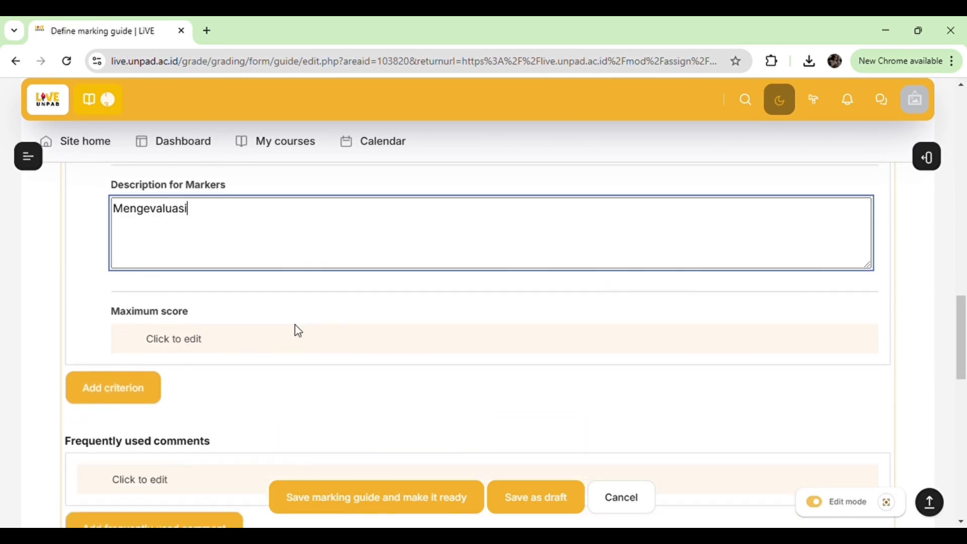
{"action": "type", "text": " kesinambungan anta"}
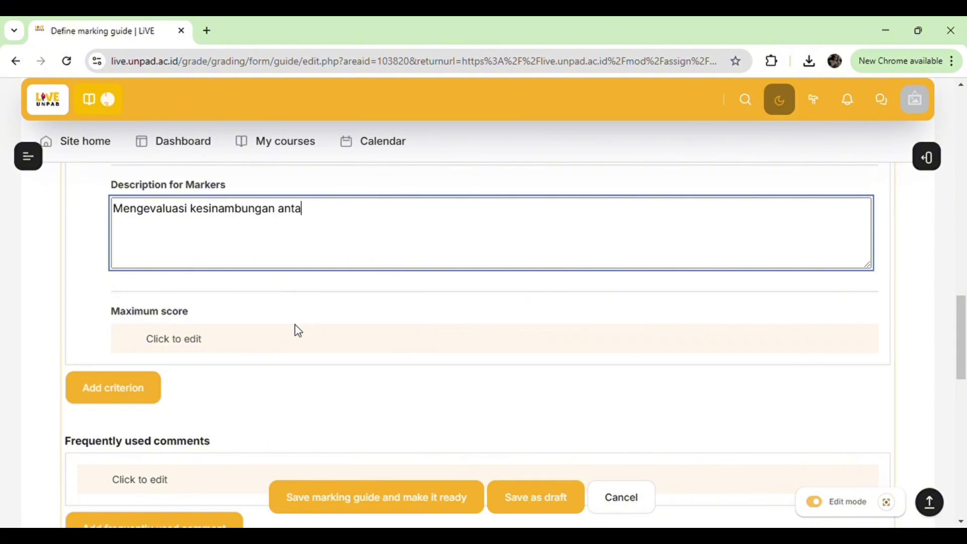
{"action": "type", "text": "r paragraf"}
Set the maximum score of the Struktur dan koherensi criterion to 30
{"action": "scroll", "coordinate": [304, 327], "scroll_direction": "down", "scroll_amount": 1}
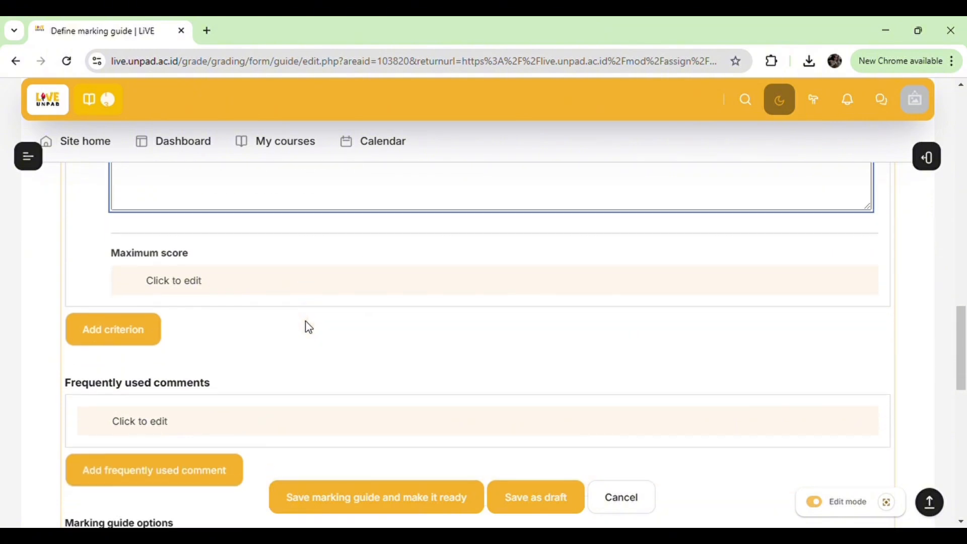
{"action": "left_click", "coordinate": [292, 282]}
{"action": "scroll", "coordinate": [292, 288], "scroll_direction": "down", "scroll_amount": 1}
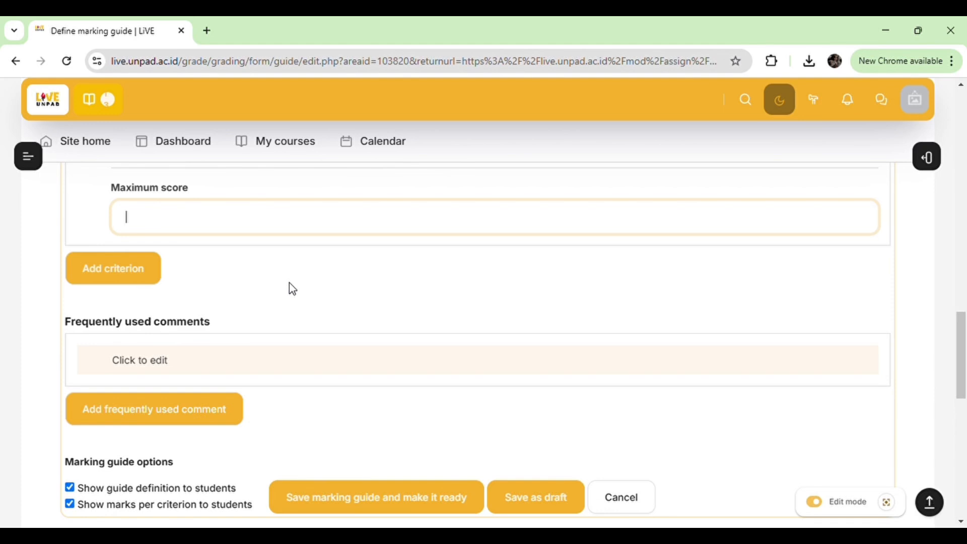
{"action": "scroll", "coordinate": [293, 289], "scroll_direction": "down", "scroll_amount": 1}
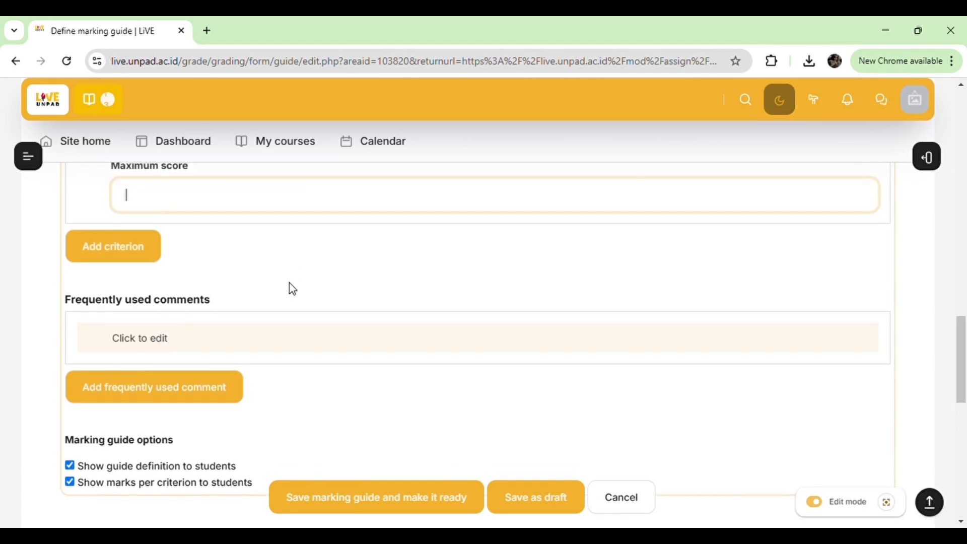
{"action": "type", "text": "30"}
{"action": "scroll", "coordinate": [349, 266], "scroll_direction": "up", "scroll_amount": 5}
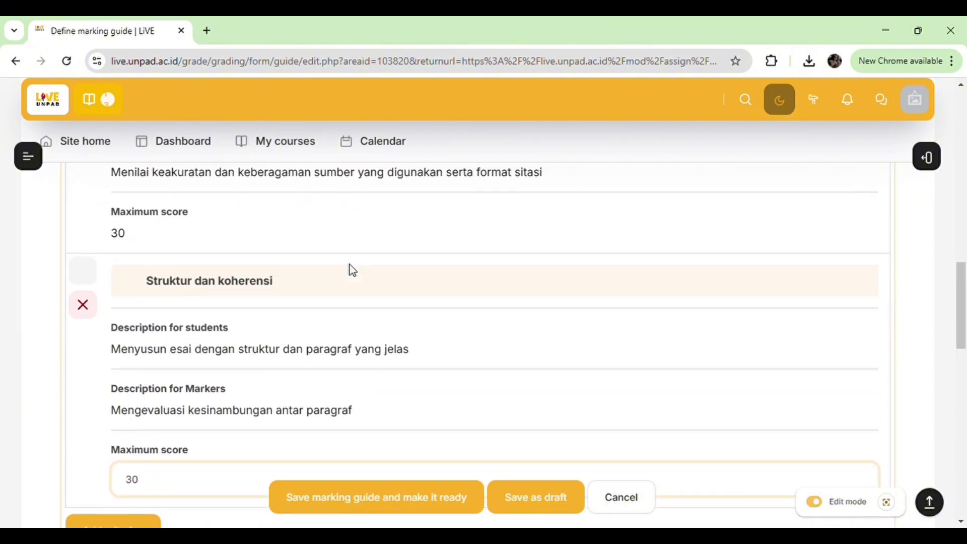
Add another frequently used comment to the marking guide and fill in the first one with "Sudah Memuaskan"
{"action": "scroll", "coordinate": [349, 265], "scroll_direction": "up", "scroll_amount": 7}
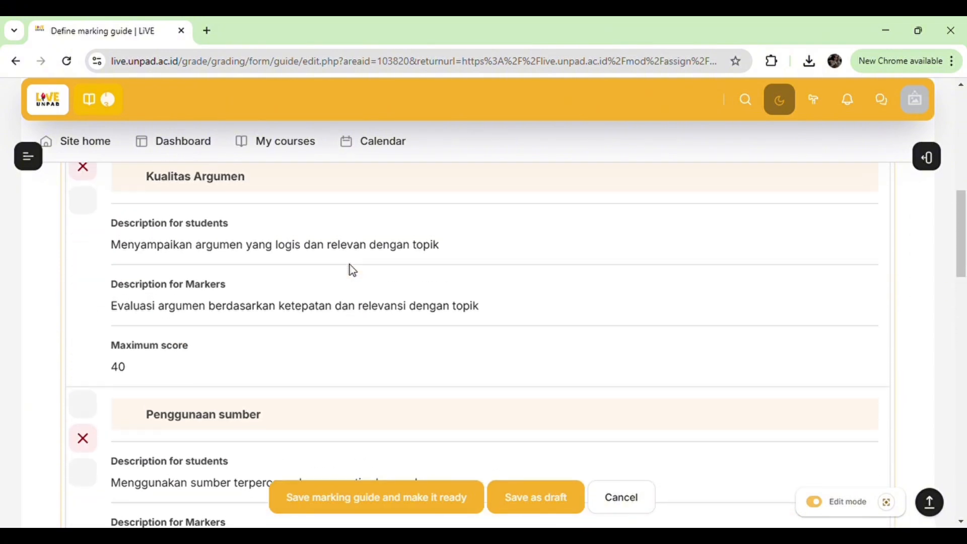
{"action": "scroll", "coordinate": [353, 271], "scroll_direction": "up", "scroll_amount": 1}
{"action": "scroll", "coordinate": [352, 271], "scroll_direction": "down", "scroll_amount": 8}
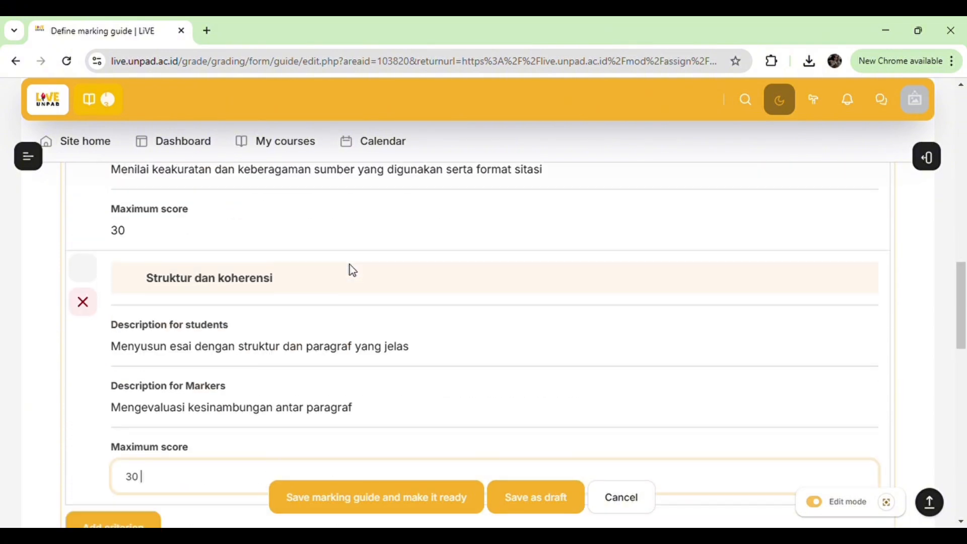
{"action": "scroll", "coordinate": [350, 264], "scroll_direction": "down", "scroll_amount": 8}
{"action": "scroll", "coordinate": [349, 264], "scroll_direction": "up", "scroll_amount": 3}
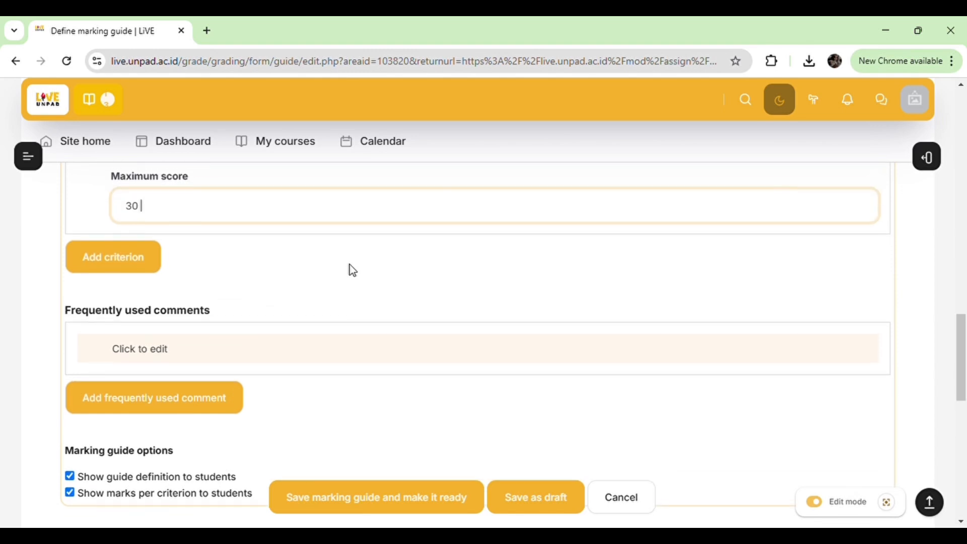
{"action": "scroll", "coordinate": [350, 265], "scroll_direction": "down", "scroll_amount": 1}
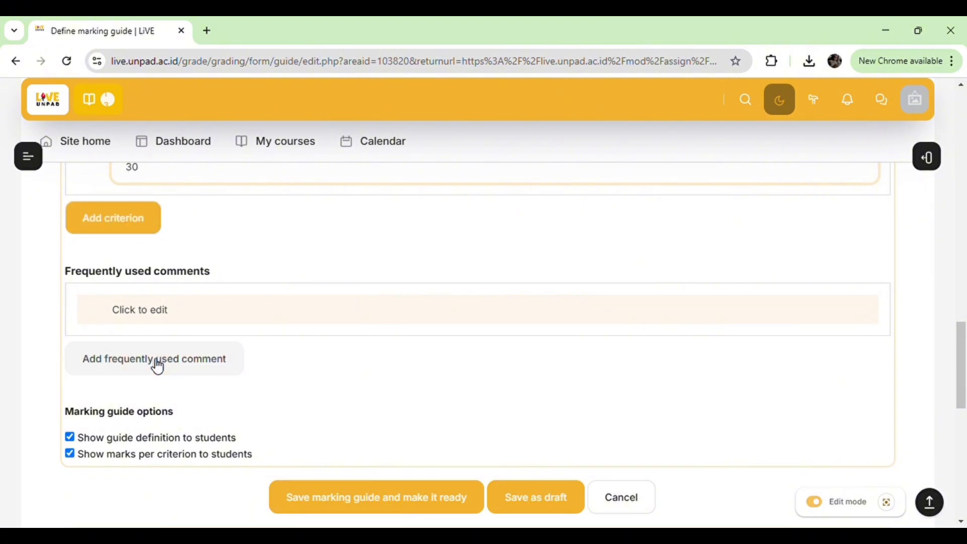
{"action": "left_click", "coordinate": [207, 359]}
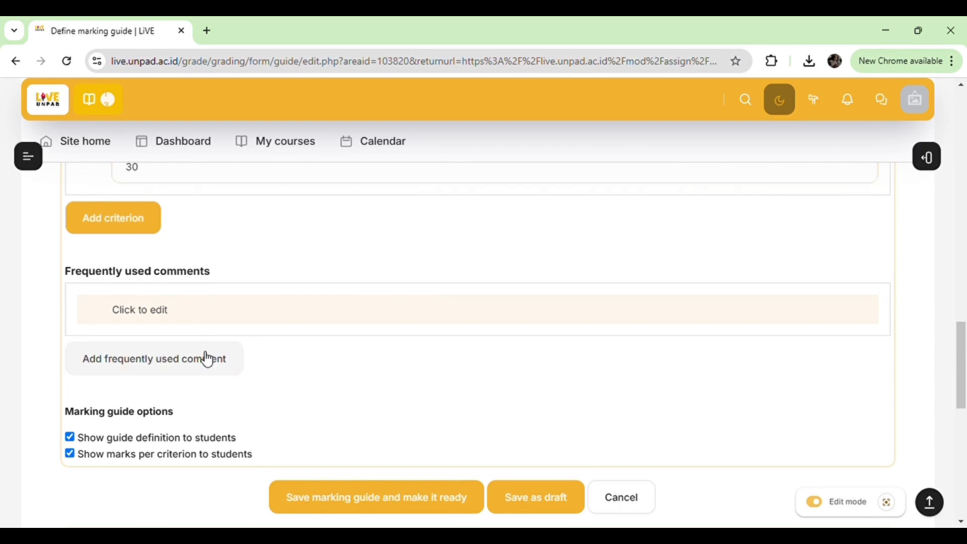
{"action": "left_click", "coordinate": [271, 297]}
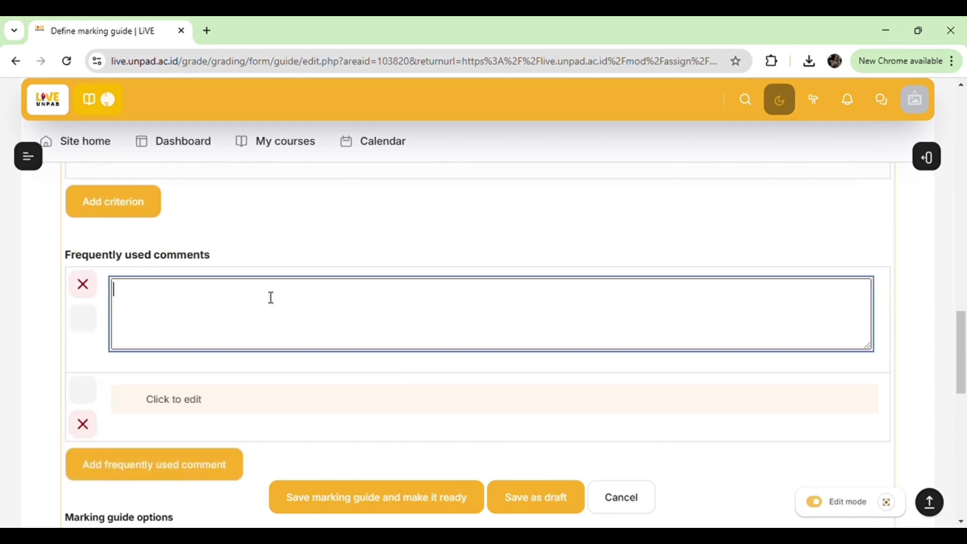
{"action": "type", "text": "Sudah Memuaskan"}
Fill in the second frequently used comment with "Perlu Memperbaiki" and save the marking guide as ready for use
{"action": "scroll", "coordinate": [271, 297], "scroll_direction": "down", "scroll_amount": 1}
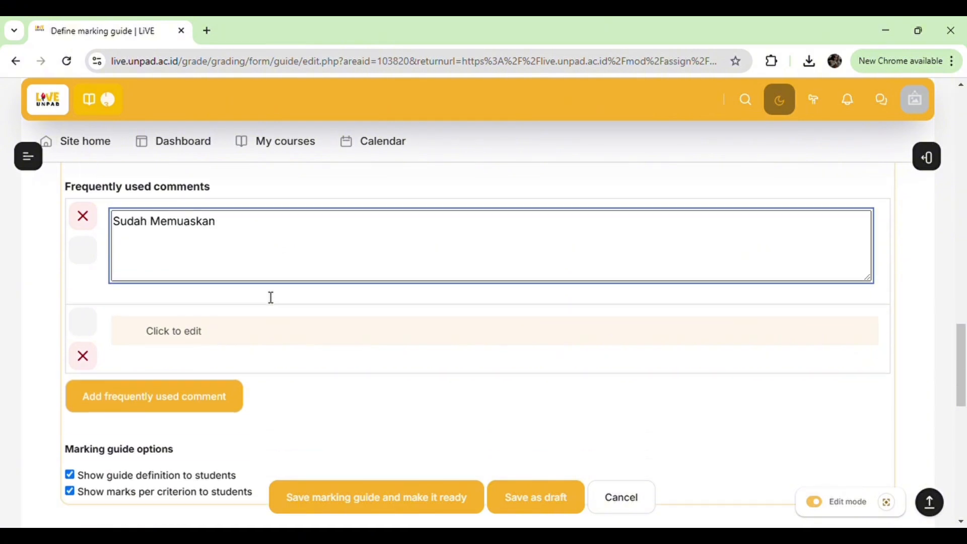
{"action": "left_click", "coordinate": [271, 333]}
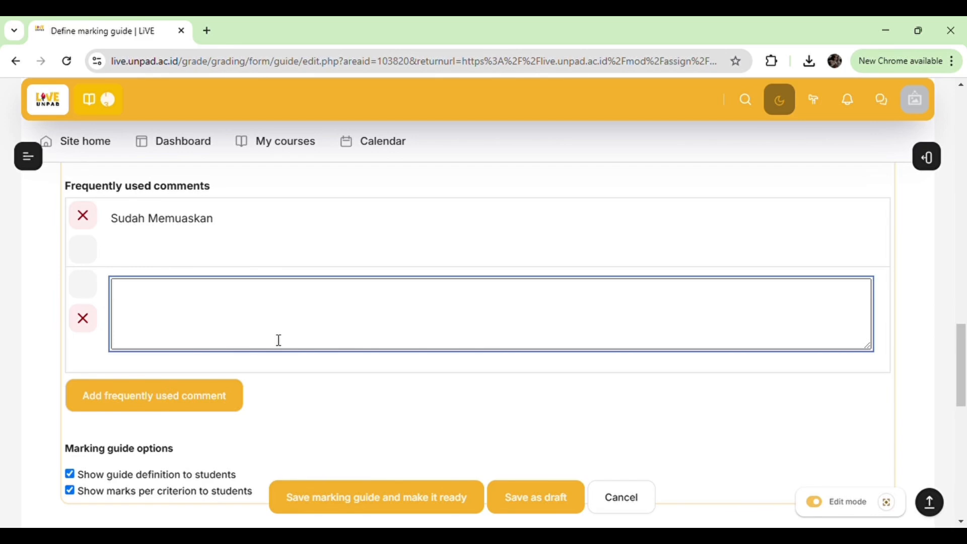
{"action": "type", "text": "Perlu Memperbaiki"}
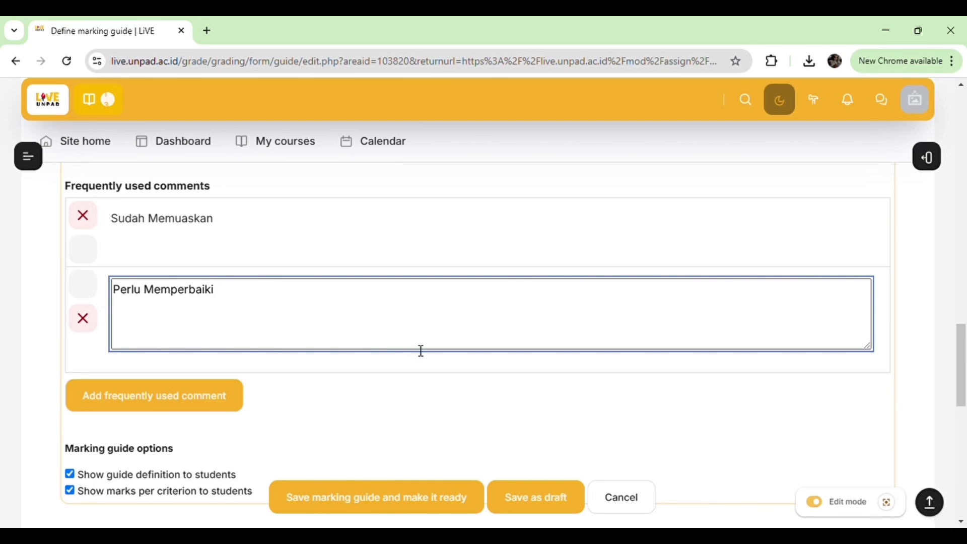
{"action": "scroll", "coordinate": [421, 350], "scroll_direction": "down", "scroll_amount": 1}
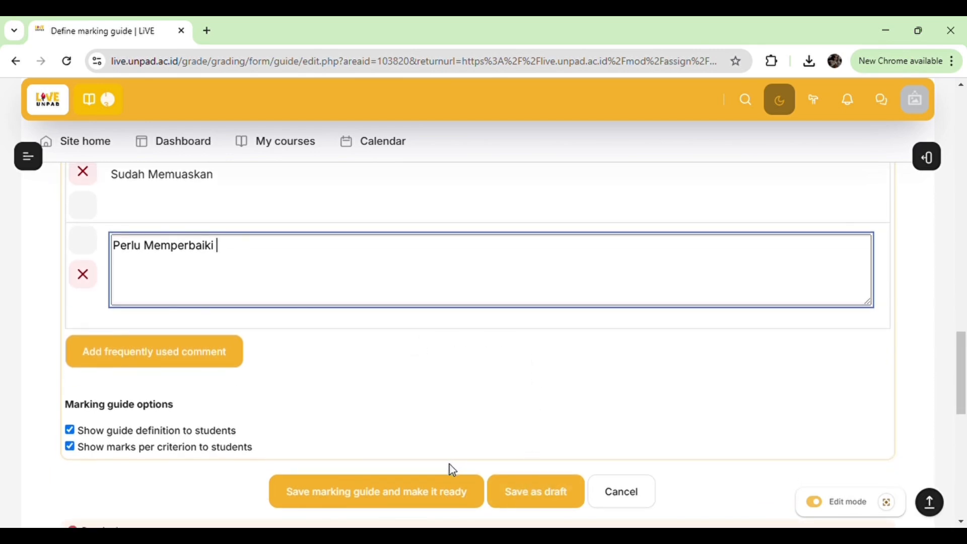
{"action": "left_click", "coordinate": [428, 499]}
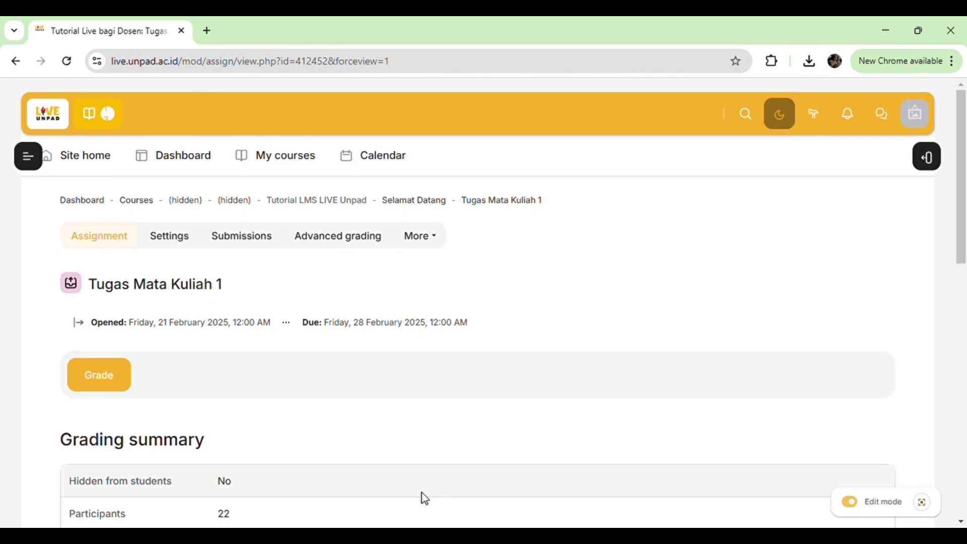
Open the grading page of the Tugas Mata Kuliah 1 assignment
{"action": "scroll", "coordinate": [526, 433], "scroll_direction": "down", "scroll_amount": 2}
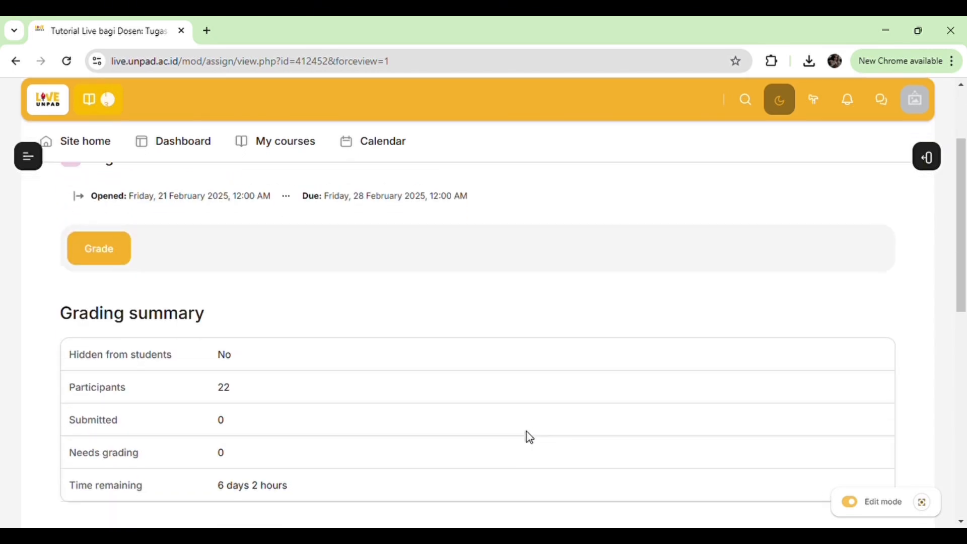
{"action": "scroll", "coordinate": [530, 437], "scroll_direction": "up", "scroll_amount": 1}
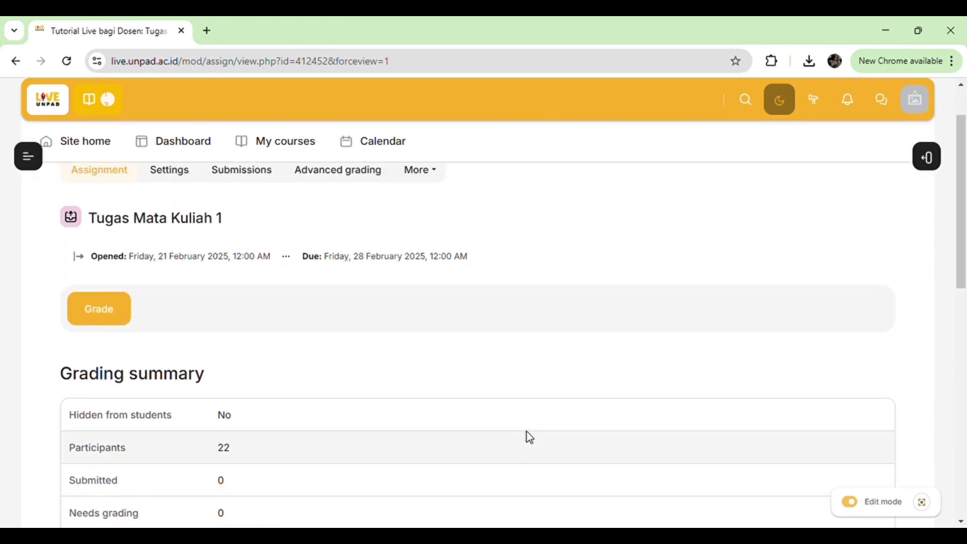
{"action": "left_click", "coordinate": [110, 315]}
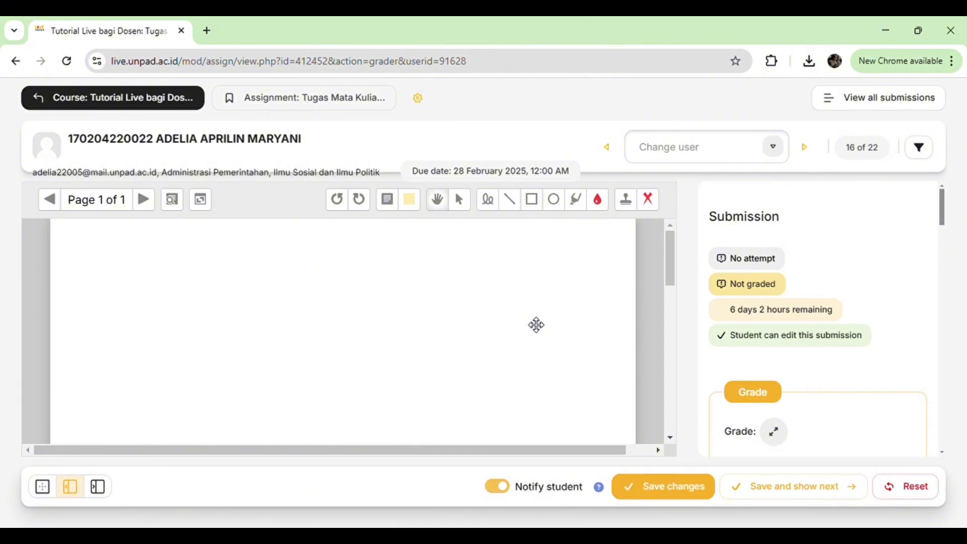
Examine the Kualitas Argumen criterion in the student's grading form, including its descriptions and remark field
{"action": "scroll", "coordinate": [879, 331], "scroll_direction": "down", "scroll_amount": 2}
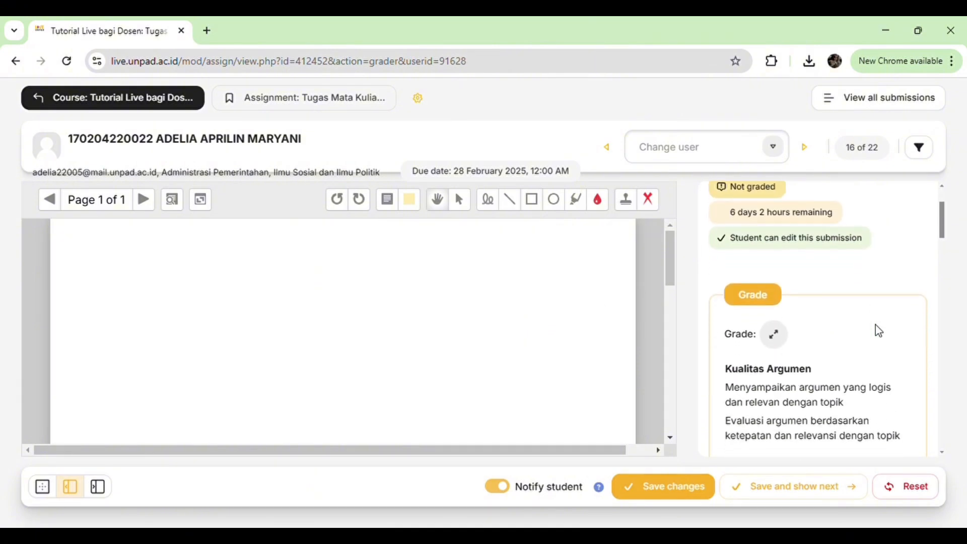
{"action": "scroll", "coordinate": [879, 331], "scroll_direction": "down", "scroll_amount": 2}
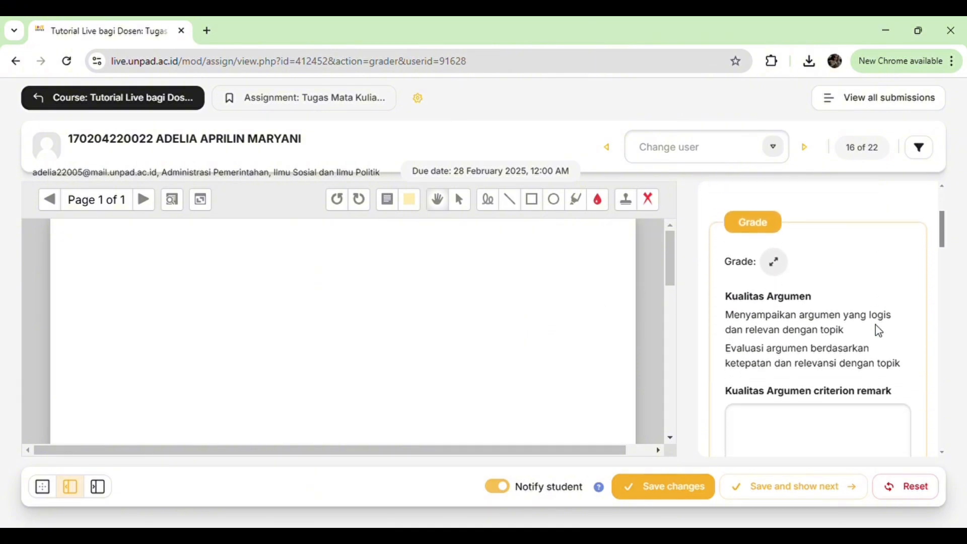
{"action": "scroll", "coordinate": [879, 331], "scroll_direction": "down", "scroll_amount": 2}
{"action": "scroll", "coordinate": [881, 331], "scroll_direction": "up", "scroll_amount": 1}
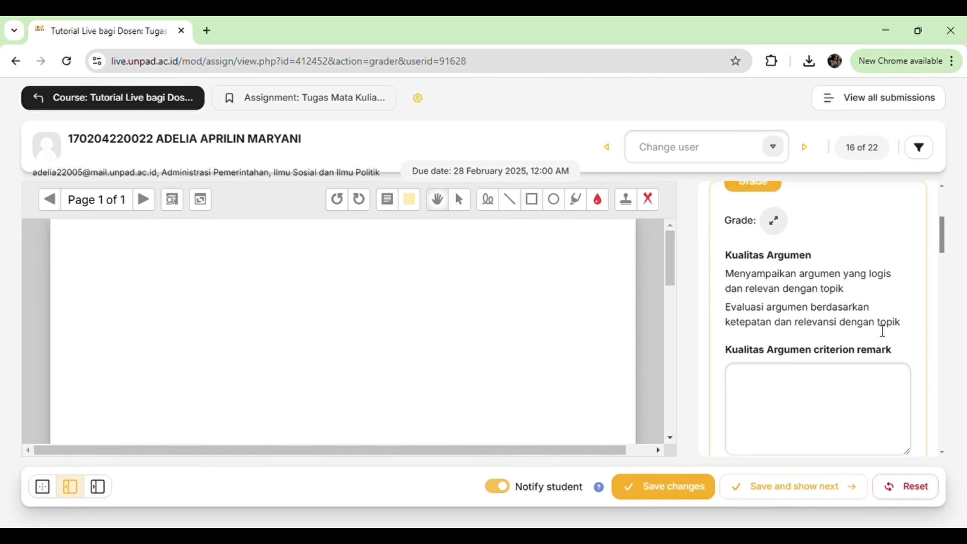
{"action": "scroll", "coordinate": [883, 331], "scroll_direction": "down", "scroll_amount": 1}
{"action": "scroll", "coordinate": [883, 331], "scroll_direction": "down", "scroll_amount": 2}
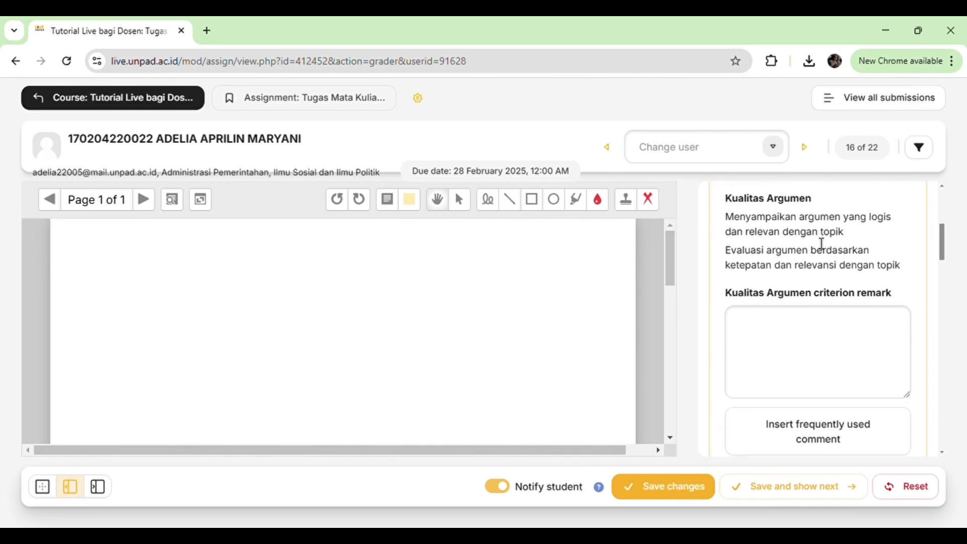
{"action": "scroll", "coordinate": [816, 240], "scroll_direction": "up", "scroll_amount": 1}
{"action": "scroll", "coordinate": [816, 240], "scroll_direction": "down", "scroll_amount": 2}
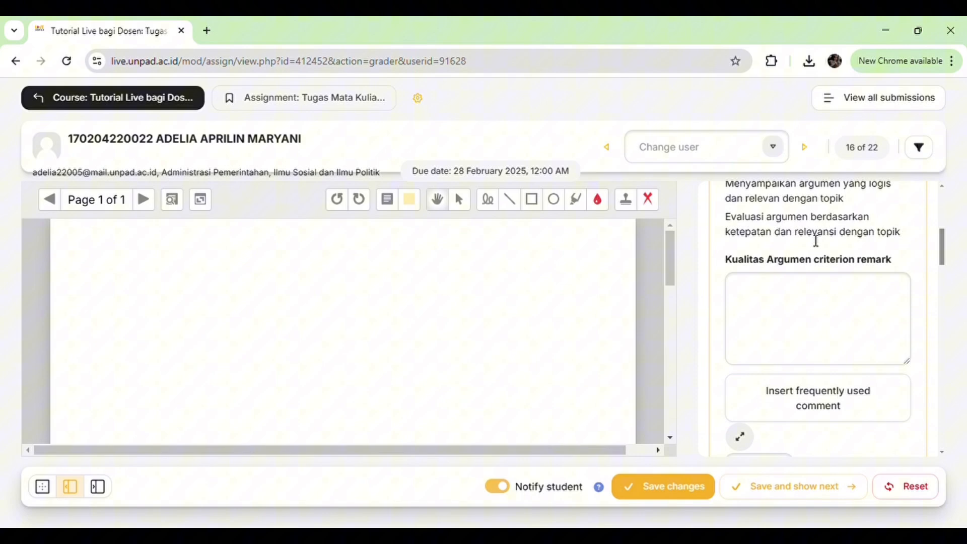
Insert the frequently used comment "Sudah Memuaskan" as the Kualitas Argumen remark and score that criterion 40
{"action": "left_click", "coordinate": [806, 312]}
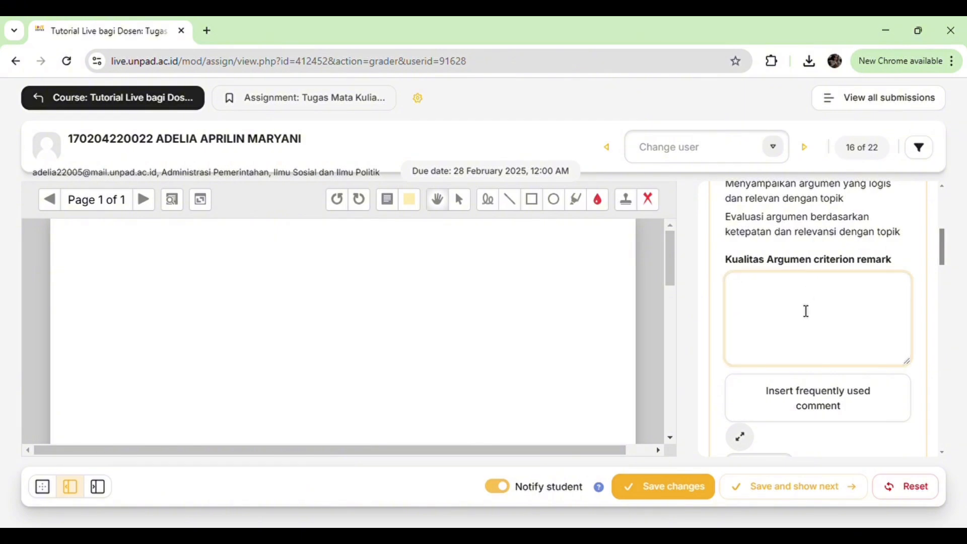
{"action": "scroll", "coordinate": [806, 311], "scroll_direction": "down", "scroll_amount": 1}
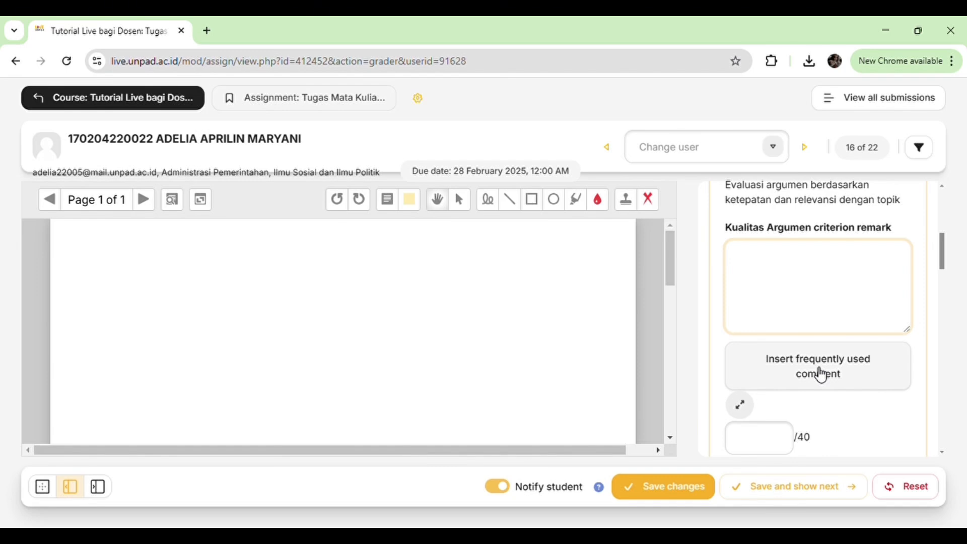
{"action": "left_click", "coordinate": [821, 374]}
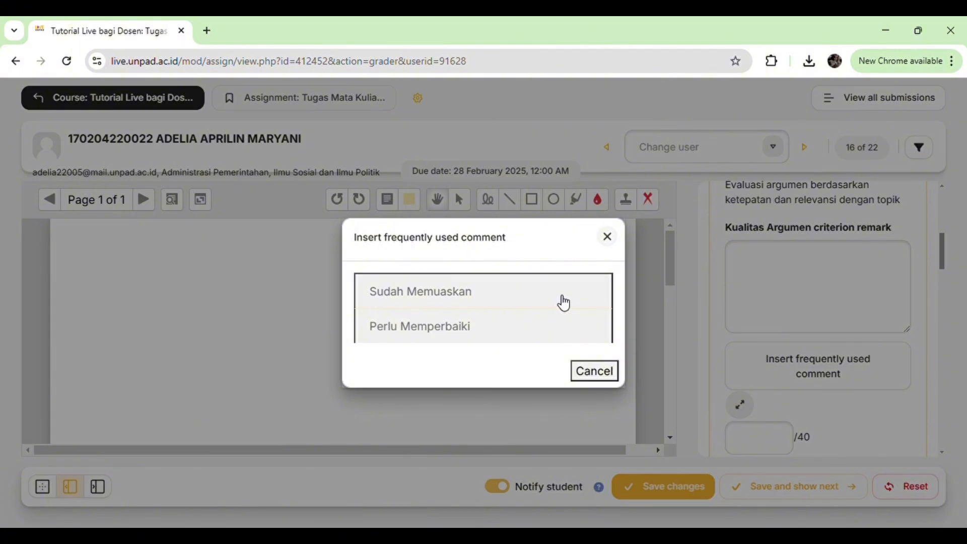
{"action": "left_click", "coordinate": [513, 303]}
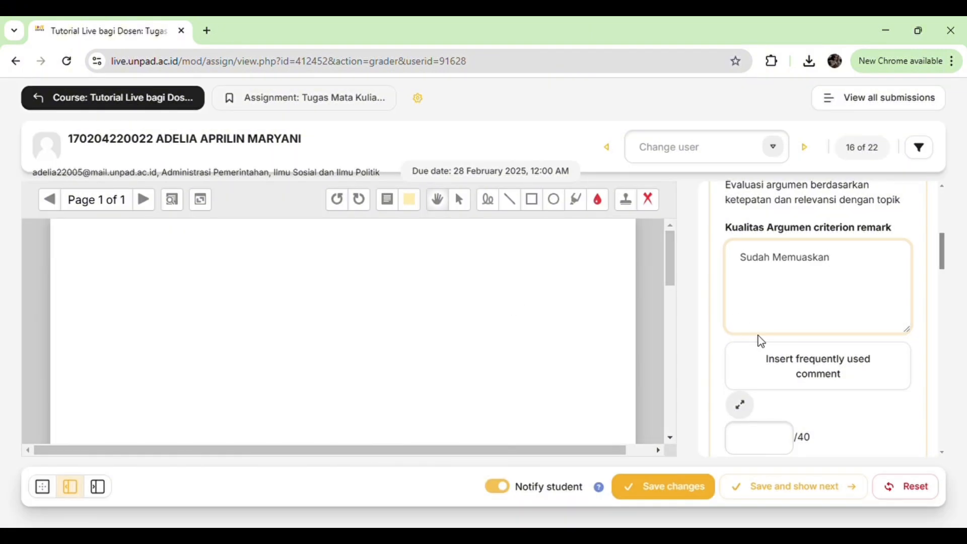
{"action": "scroll", "coordinate": [760, 340], "scroll_direction": "down", "scroll_amount": 1}
{"action": "scroll", "coordinate": [762, 341], "scroll_direction": "down", "scroll_amount": 1}
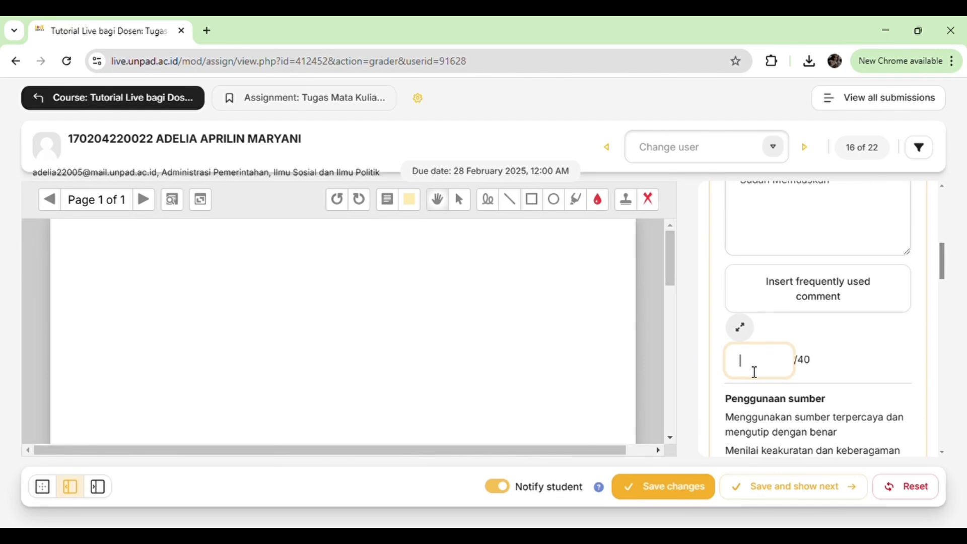
Insert the frequently used comment "Perlu Memperbaiki" as the Penggunaan sumber remark and score that criterion 20
{"action": "scroll", "coordinate": [851, 383], "scroll_direction": "down", "scroll_amount": 3}
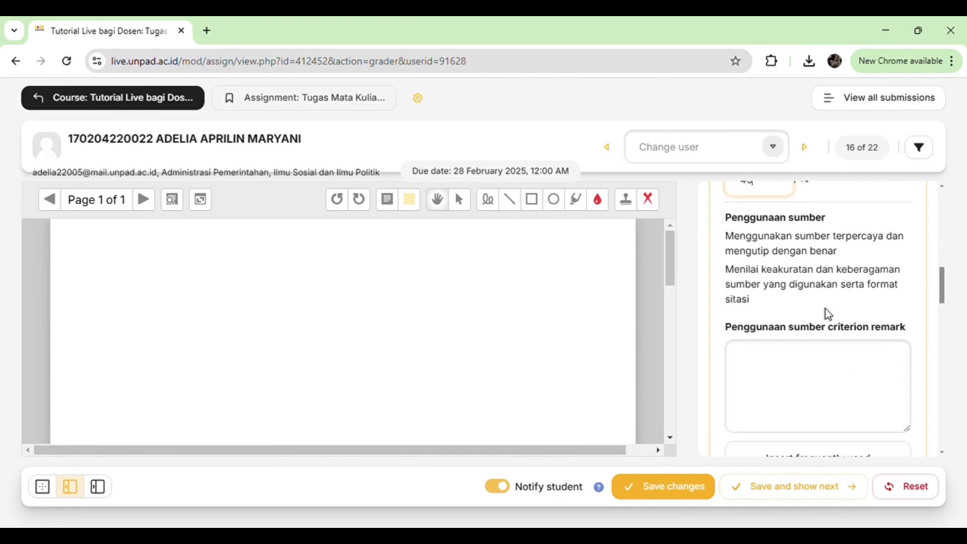
{"action": "left_click", "coordinate": [853, 366]}
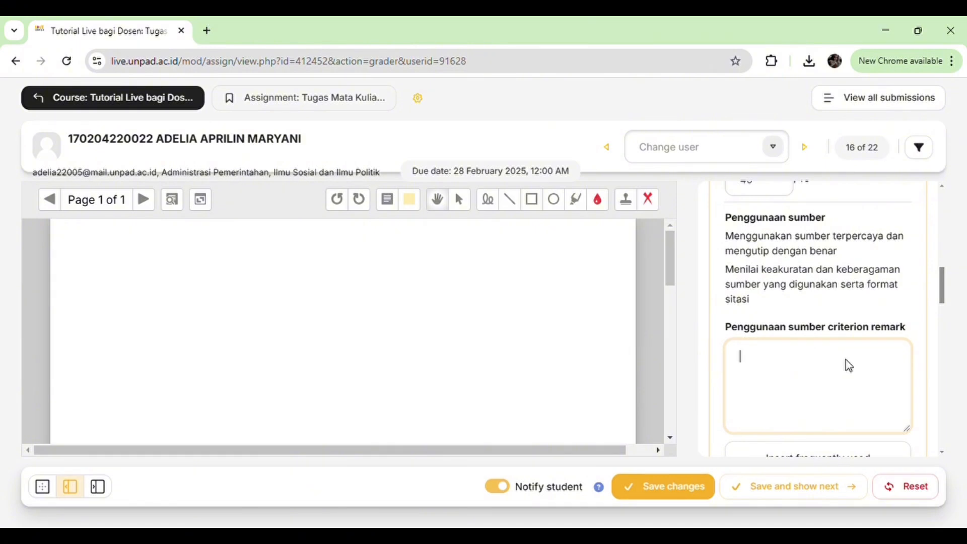
{"action": "scroll", "coordinate": [856, 398], "scroll_direction": "down", "scroll_amount": 1}
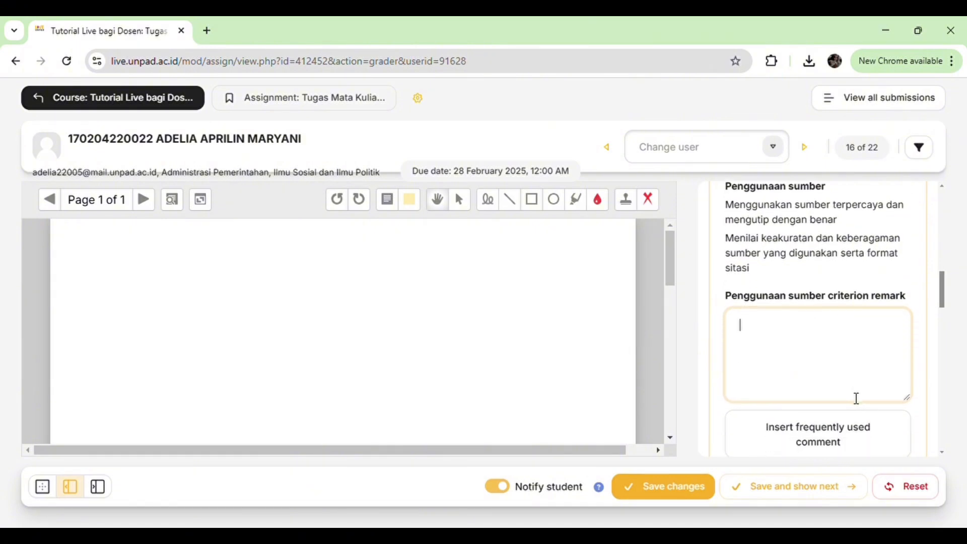
{"action": "scroll", "coordinate": [842, 406], "scroll_direction": "down", "scroll_amount": 1}
{"action": "left_click", "coordinate": [844, 408]}
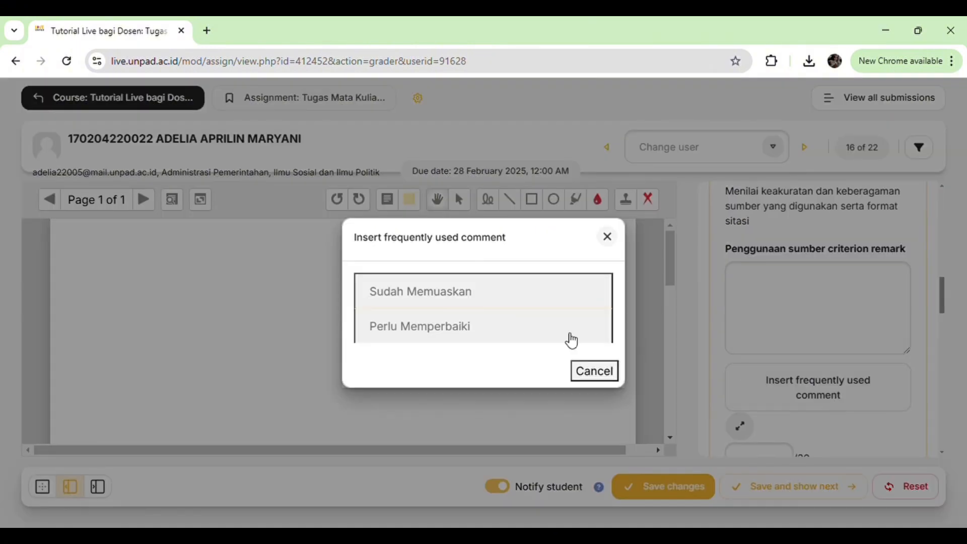
{"action": "left_click", "coordinate": [451, 327]}
{"action": "scroll", "coordinate": [801, 333], "scroll_direction": "down", "scroll_amount": 2}
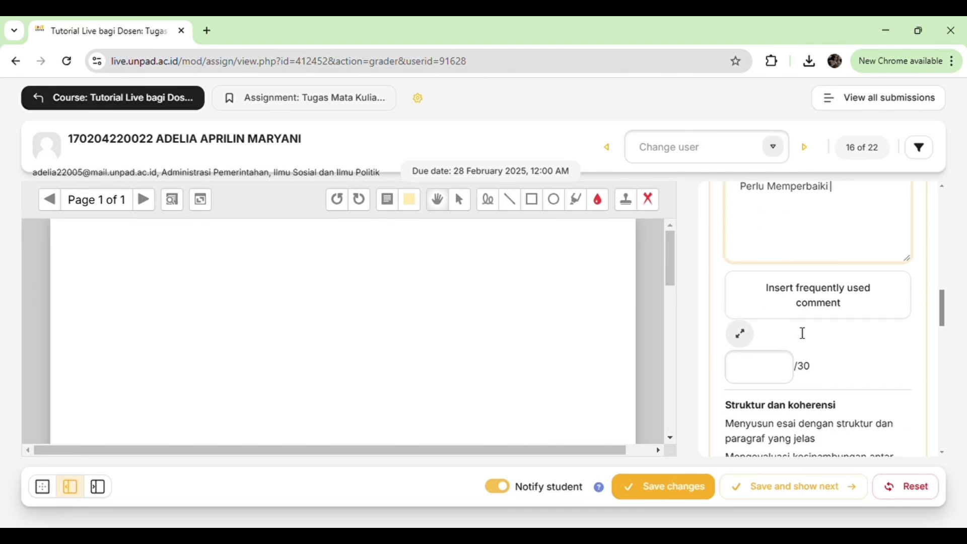
{"action": "left_click", "coordinate": [767, 372]}
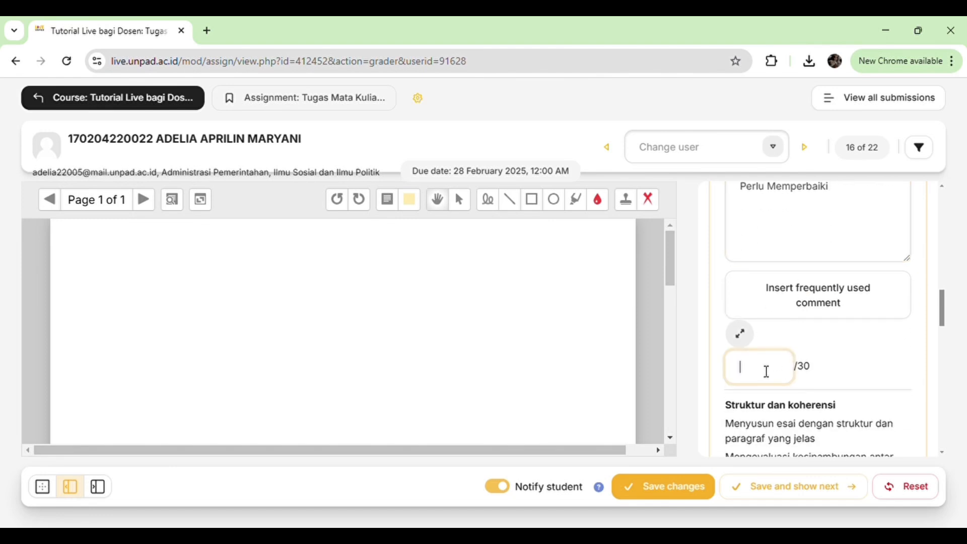
Write "Bagus" as the remark for the Struktur dan koherensi criterion
{"action": "scroll", "coordinate": [766, 372], "scroll_direction": "down", "scroll_amount": 2}
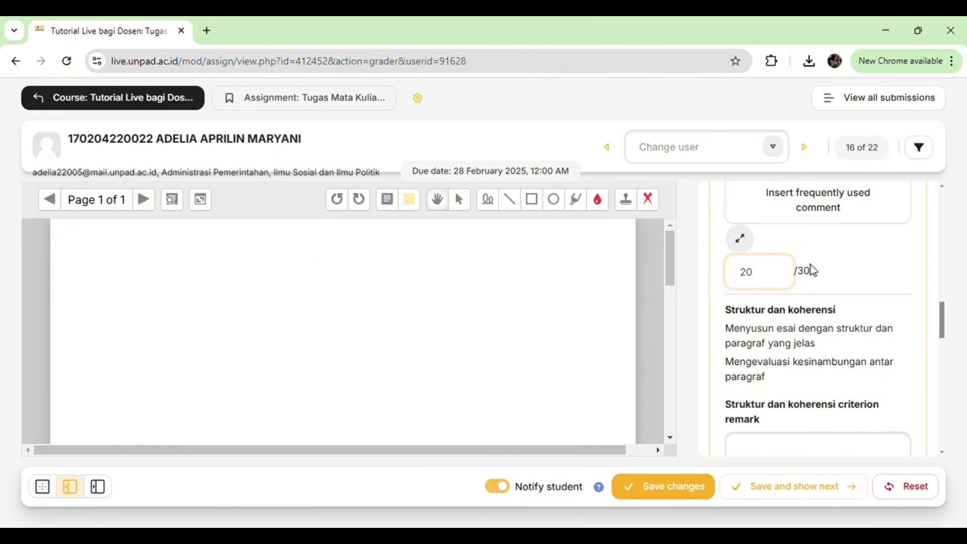
{"action": "scroll", "coordinate": [814, 342], "scroll_direction": "down", "scroll_amount": 1}
{"action": "scroll", "coordinate": [811, 344], "scroll_direction": "down", "scroll_amount": 1}
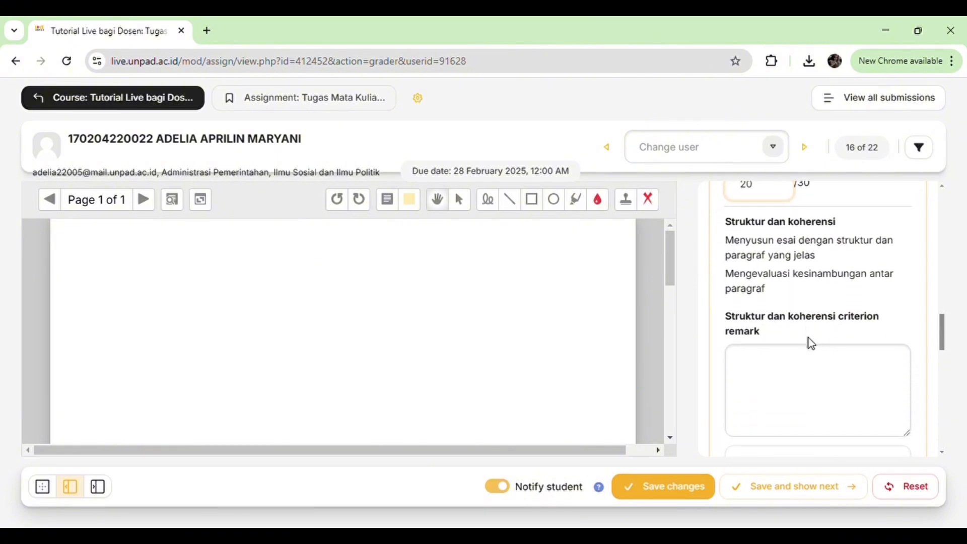
{"action": "left_click", "coordinate": [791, 367]}
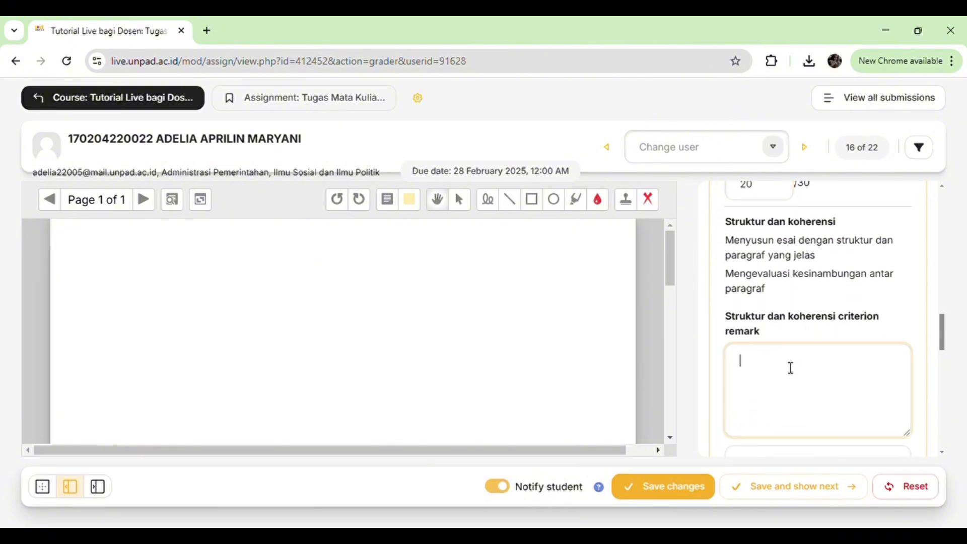
{"action": "scroll", "coordinate": [791, 368], "scroll_direction": "down", "scroll_amount": 1}
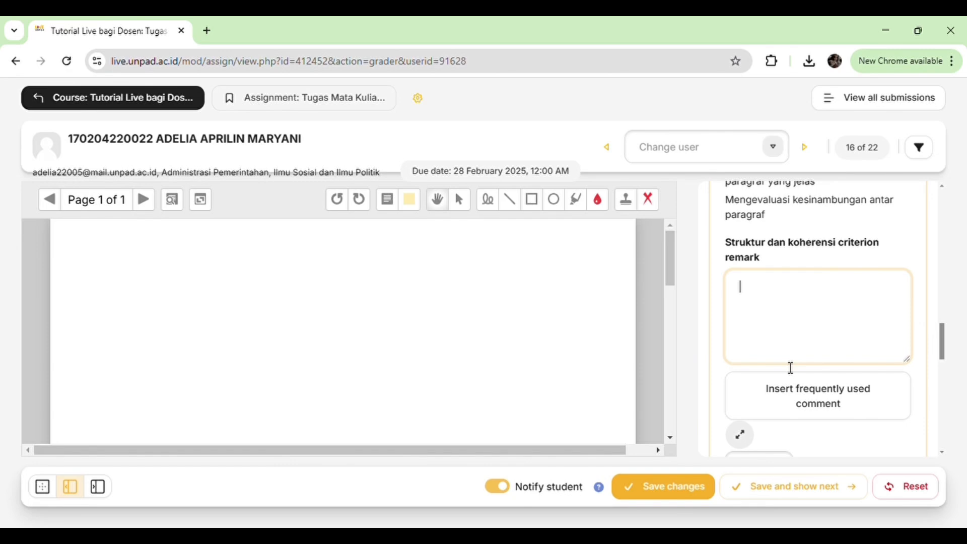
{"action": "type", "text": "Bagus"}
{"action": "scroll", "coordinate": [791, 368], "scroll_direction": "down", "scroll_amount": 3}
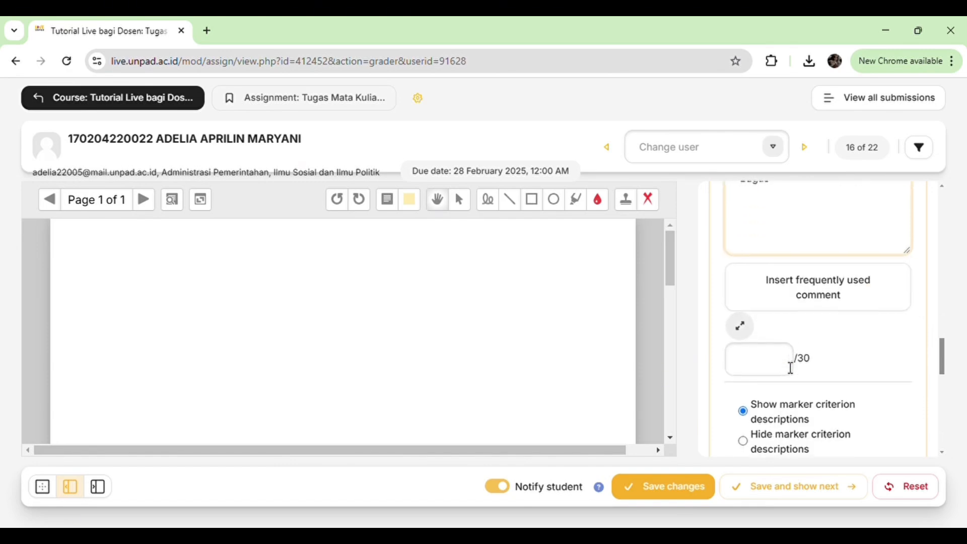
Score the Struktur dan koherensi criterion 30 and save the student's grading changes
{"action": "left_click", "coordinate": [771, 346]}
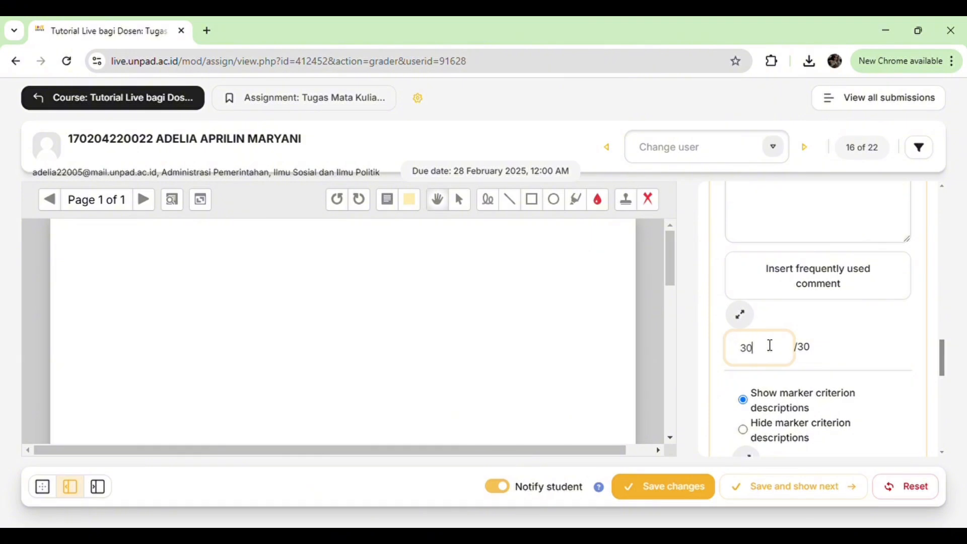
{"action": "scroll", "coordinate": [771, 345], "scroll_direction": "down", "scroll_amount": 5}
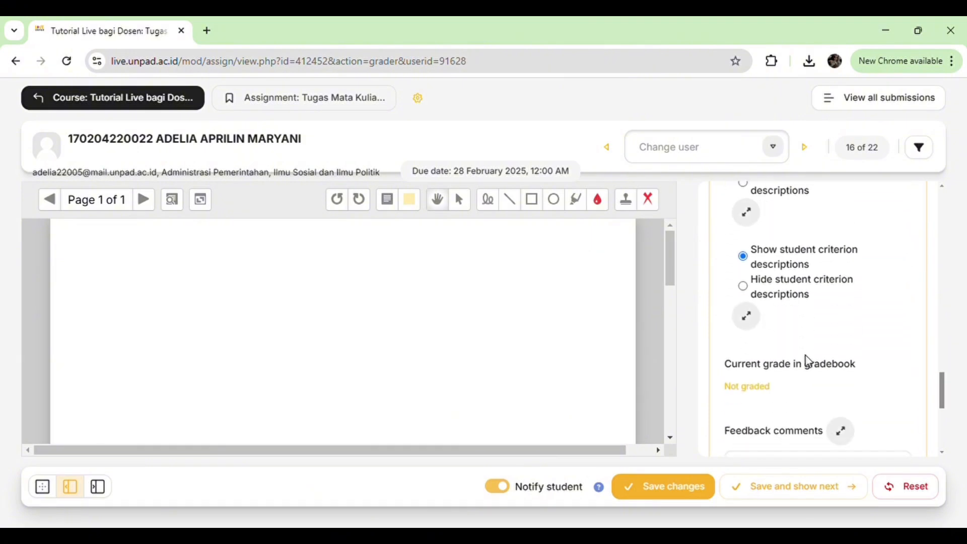
{"action": "scroll", "coordinate": [809, 362], "scroll_direction": "down", "scroll_amount": 3}
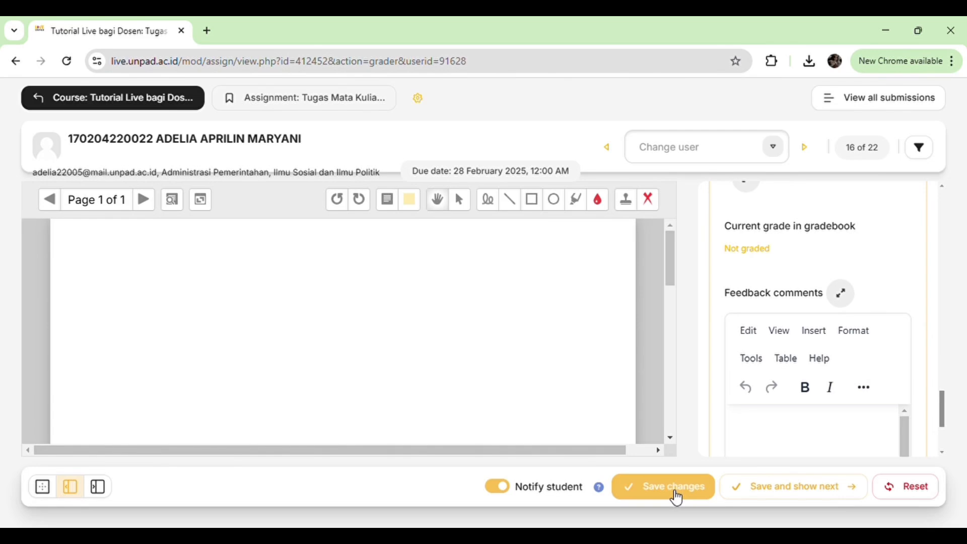
{"action": "left_click", "coordinate": [660, 499]}
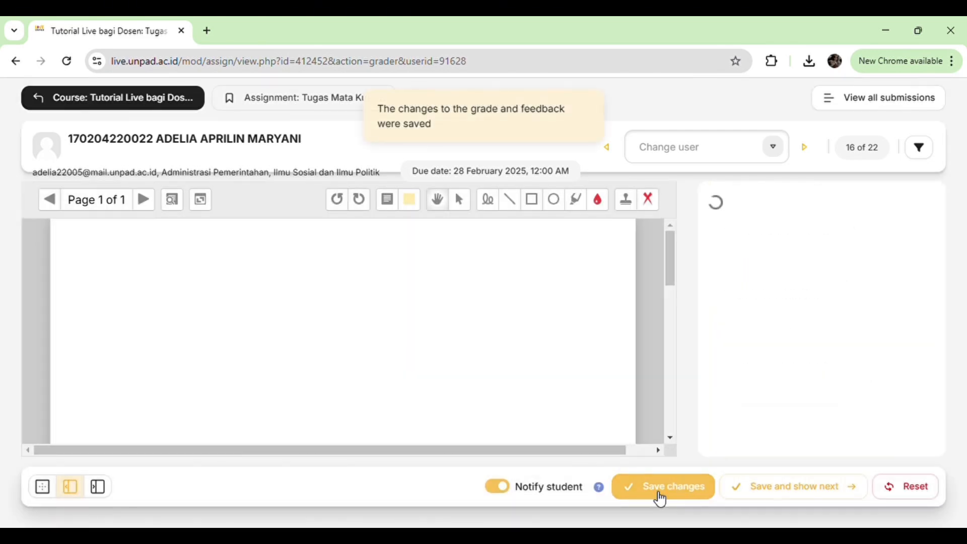
Review the student's saved grading form, checking the remark and score of each criterion and the current grade in the gradebook
{"action": "scroll", "coordinate": [799, 369], "scroll_direction": "down", "scroll_amount": 2}
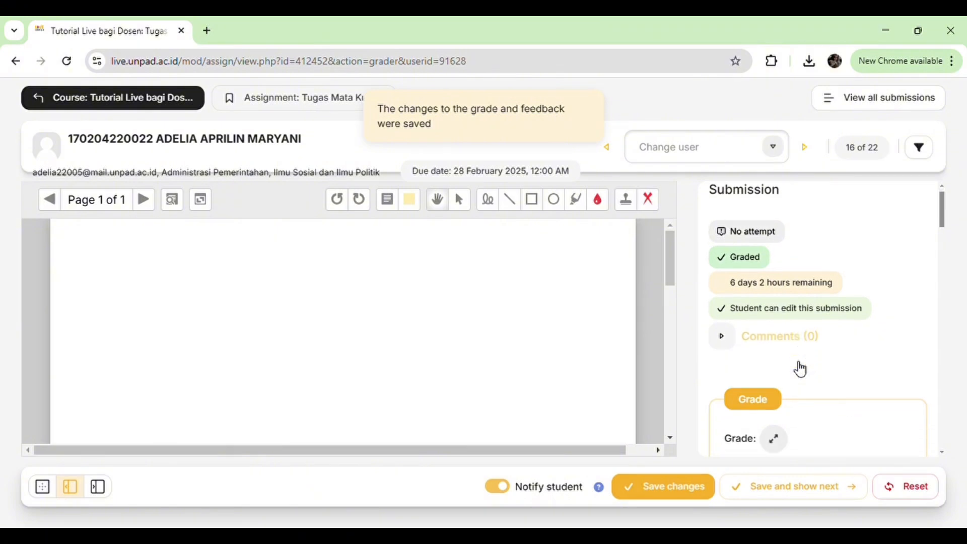
{"action": "scroll", "coordinate": [798, 369], "scroll_direction": "down", "scroll_amount": 8}
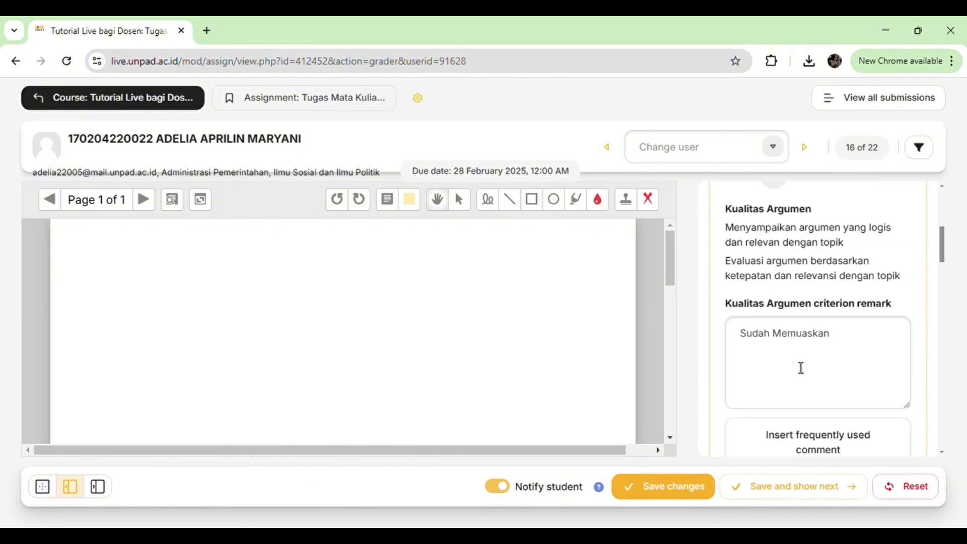
{"action": "scroll", "coordinate": [801, 368], "scroll_direction": "down", "scroll_amount": 6}
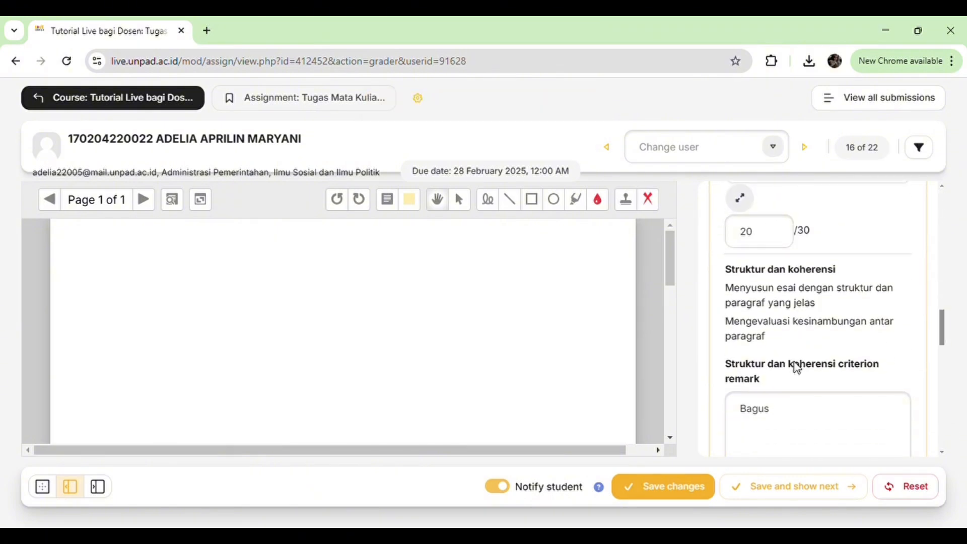
{"action": "scroll", "coordinate": [801, 369], "scroll_direction": "down", "scroll_amount": 6}
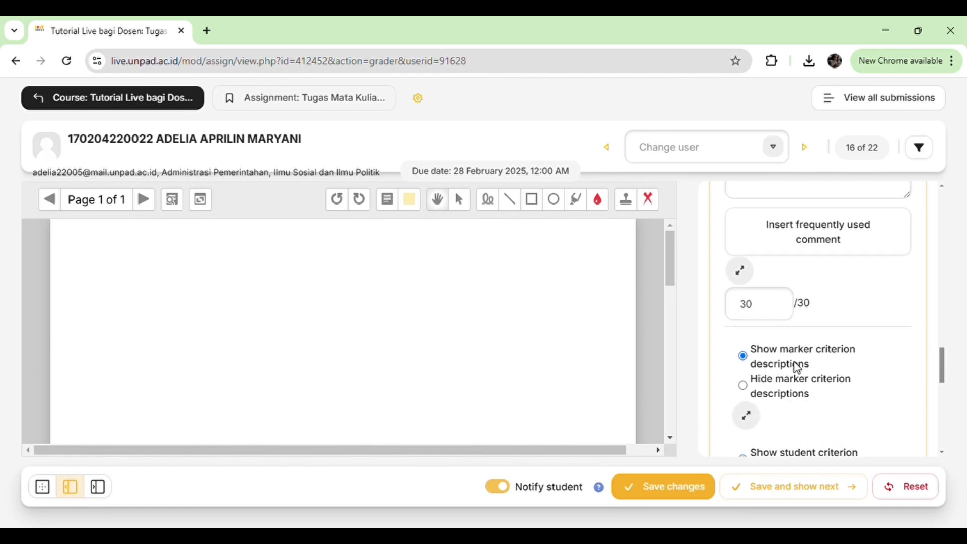
{"action": "scroll", "coordinate": [798, 369], "scroll_direction": "down", "scroll_amount": 3}
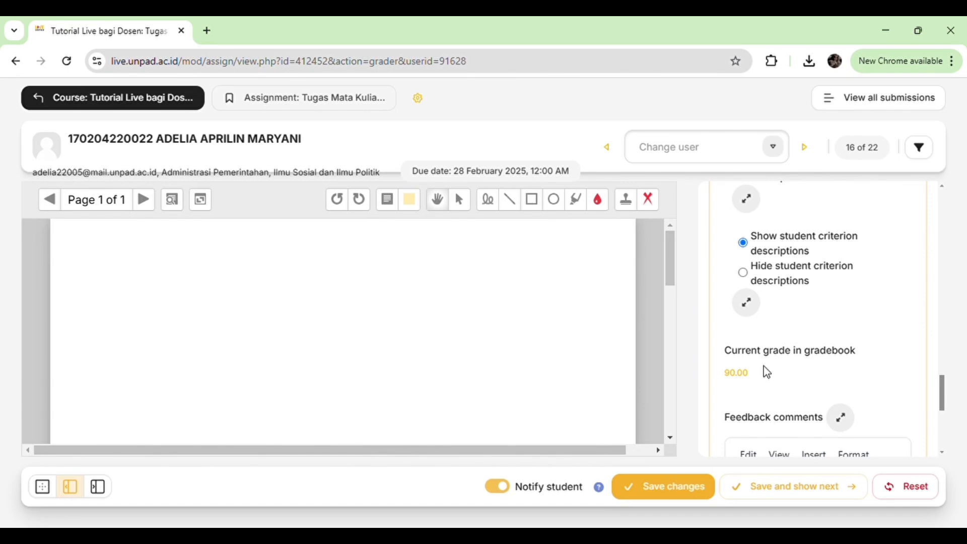
{"action": "scroll", "coordinate": [764, 366], "scroll_direction": "down", "scroll_amount": 3}
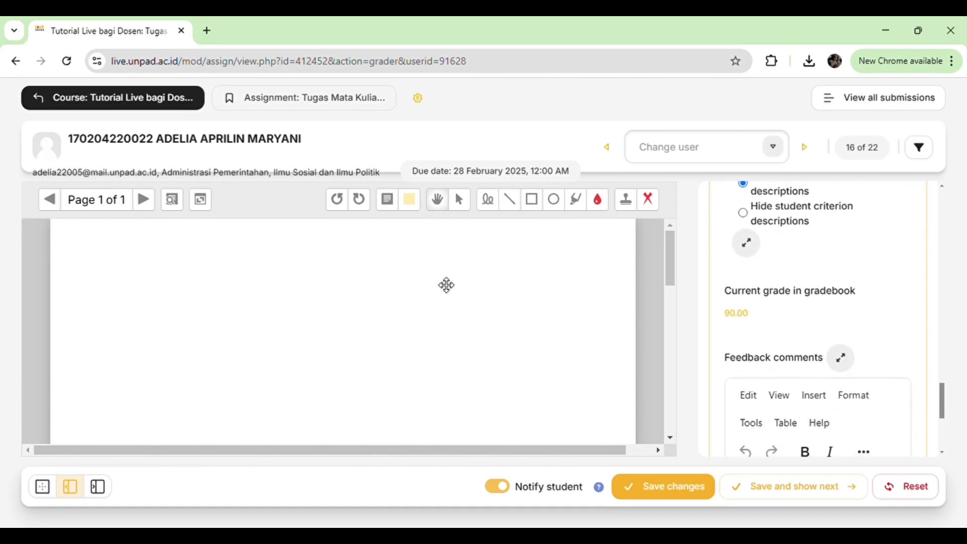
Leave the student's grading form and return to the main page of the course
{"action": "left_click", "coordinate": [170, 113]}
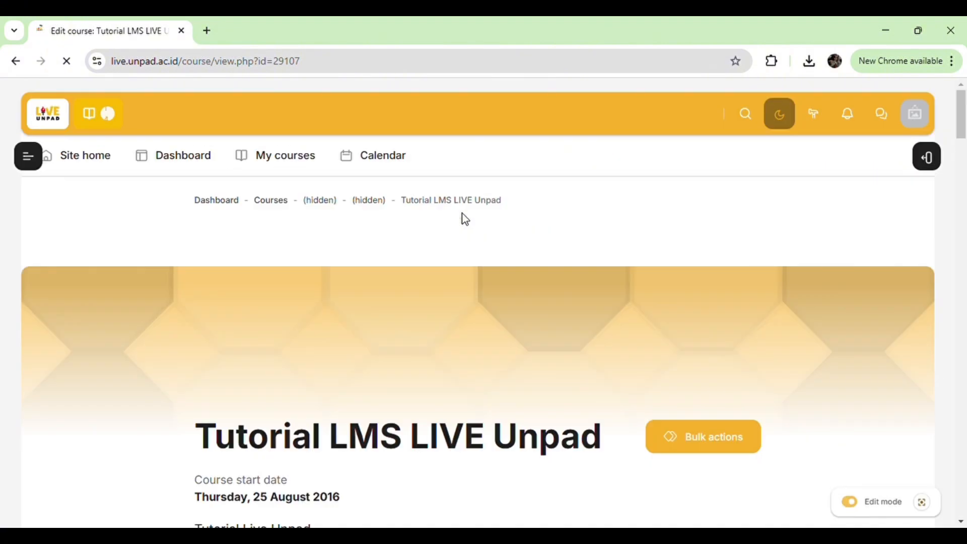
{"action": "scroll", "coordinate": [549, 250], "scroll_direction": "down", "scroll_amount": 2}
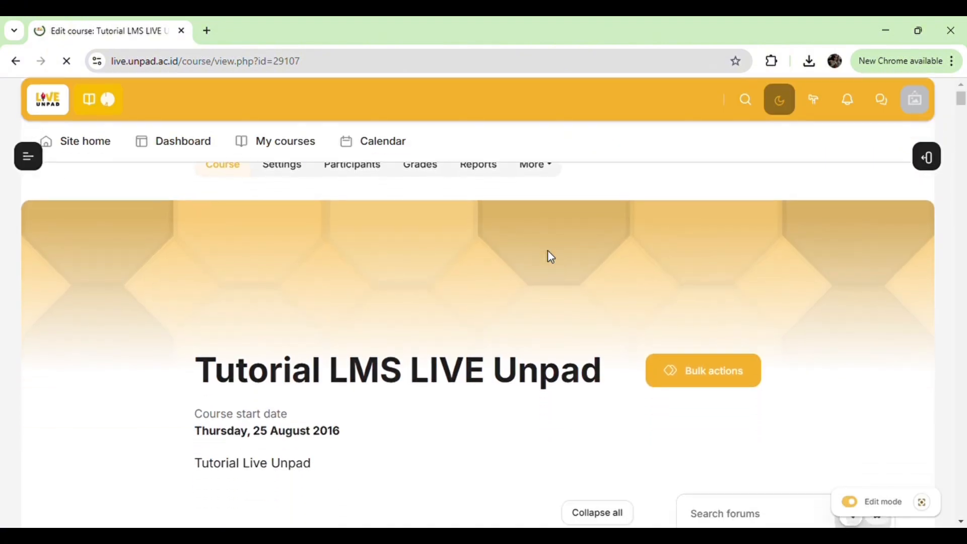